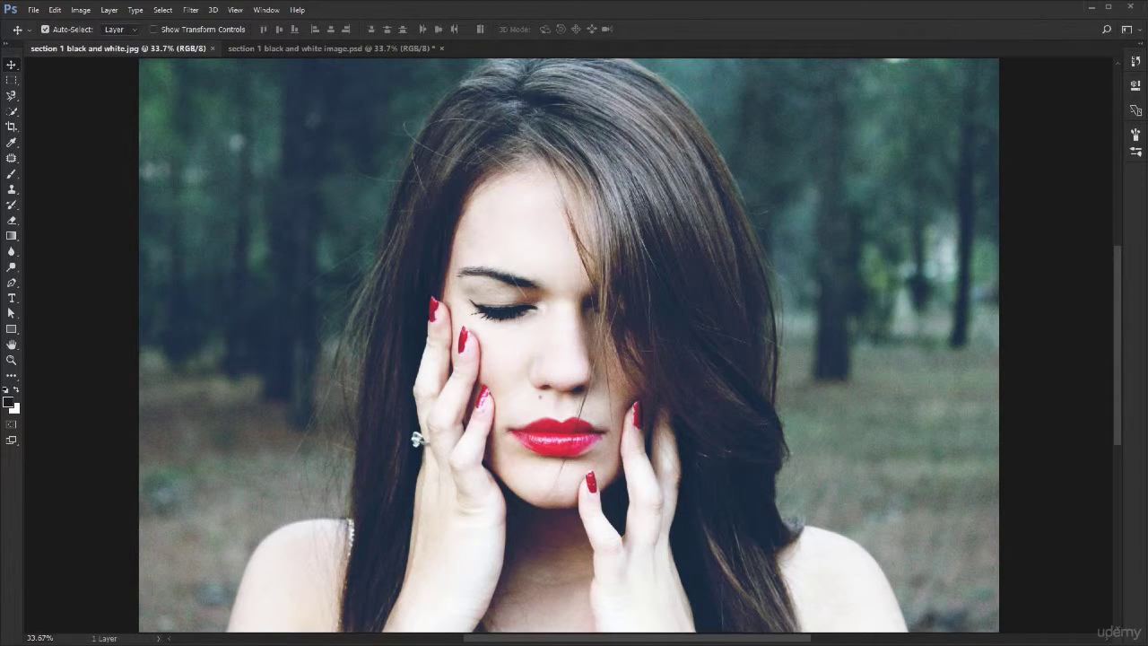
- Compare the original color photo with the black and white version in the other open document
{"action": "key", "text": "ctrl+Tab"}
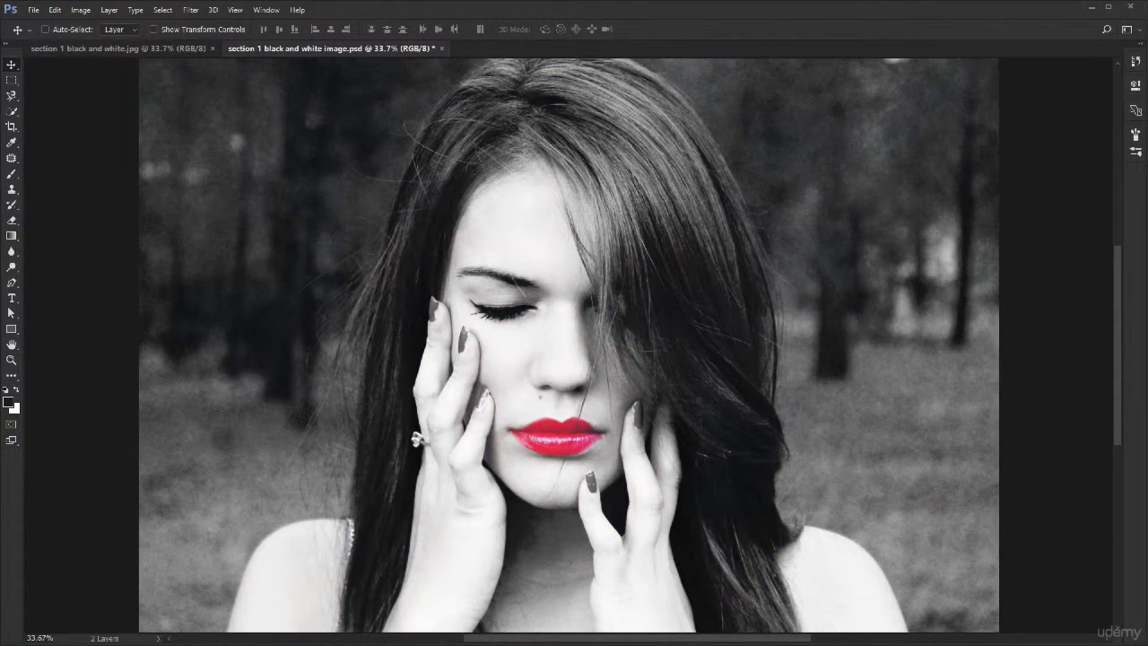
{"action": "key", "text": "ctrl+Tab"}
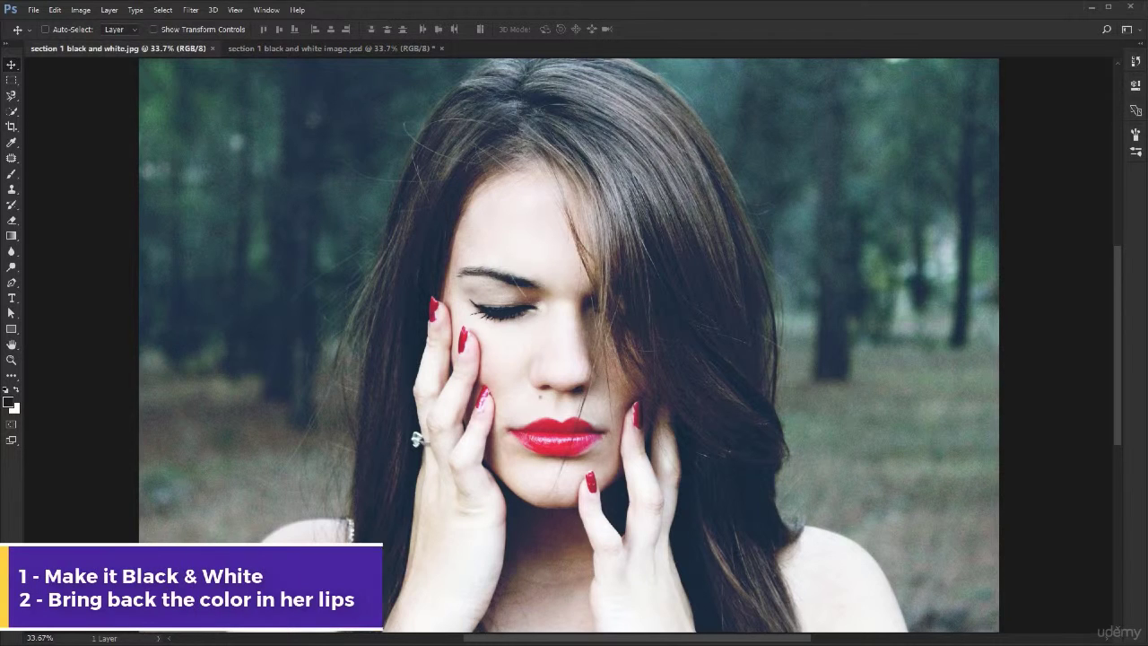
{"action": "key", "text": "ctrl+Tab"}
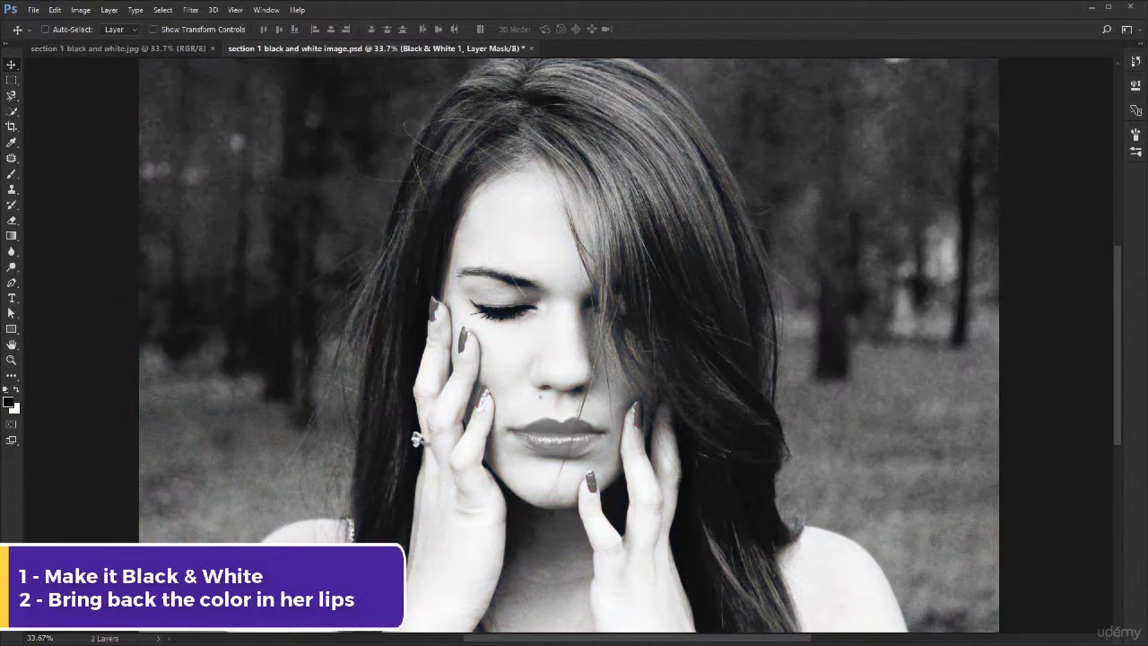
{"action": "key", "text": "ctrl+z"}
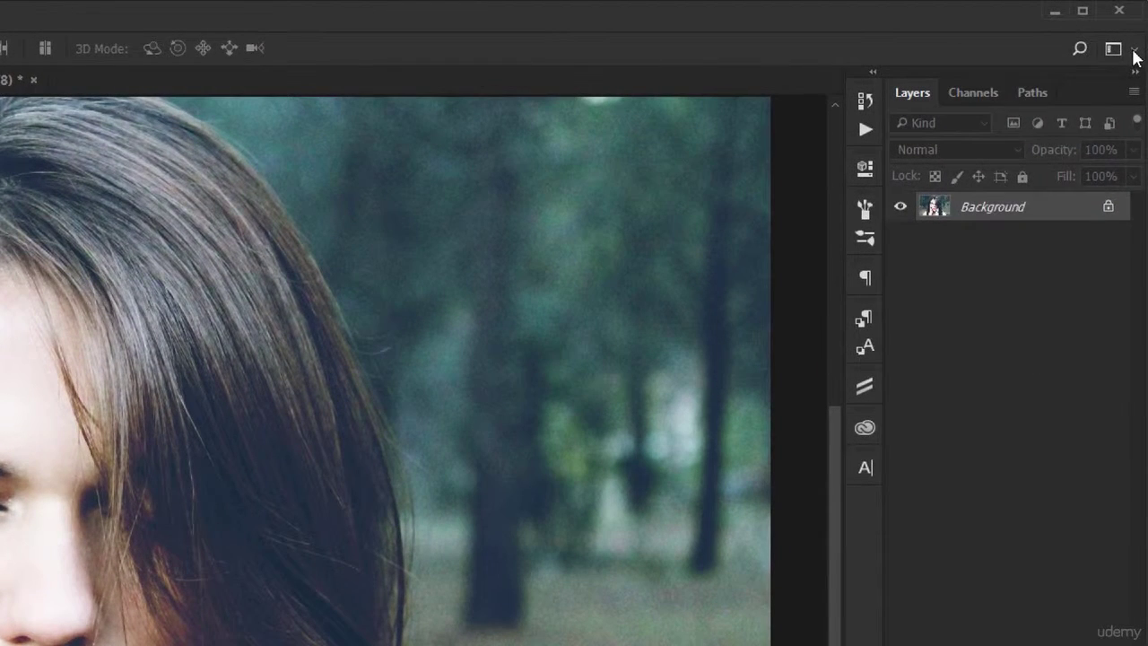
- Switch to the Essentials workspace and reset it to its default layout
{"action": "left_click", "coordinate": [1135, 54]}
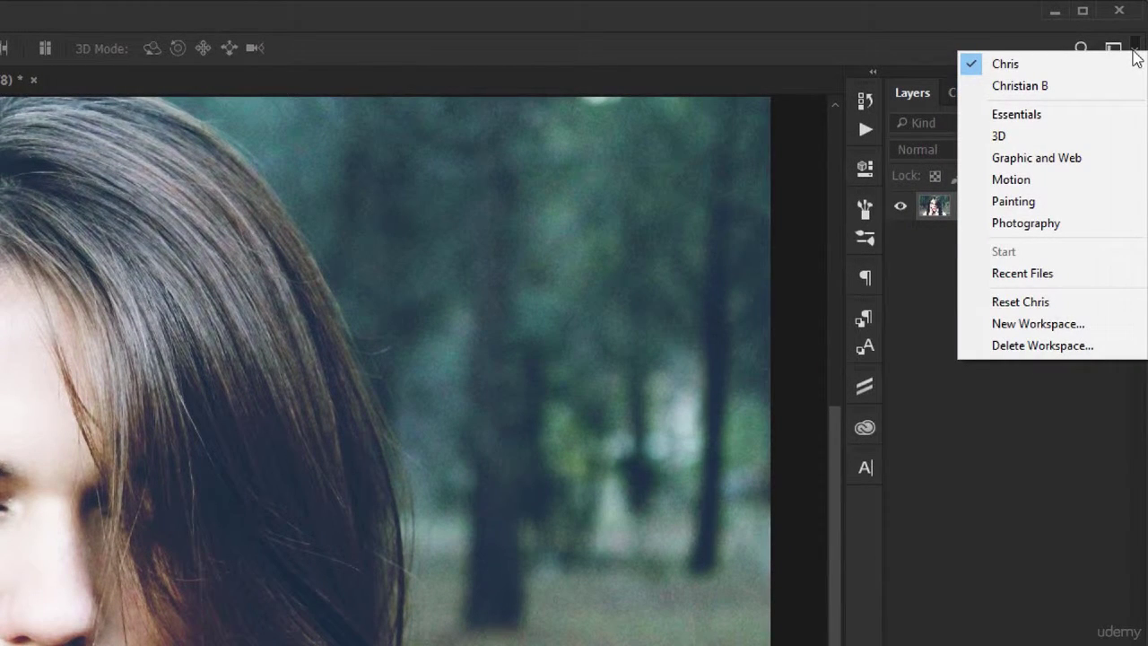
{"action": "left_click", "coordinate": [1048, 113]}
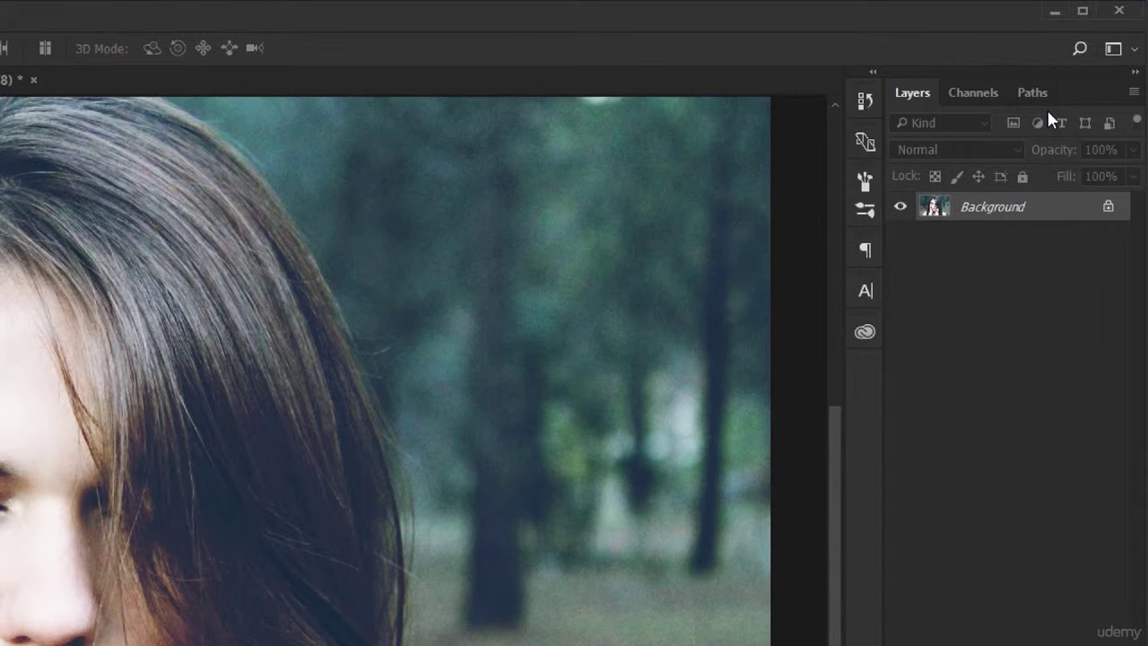
{"action": "left_click", "coordinate": [1120, 52]}
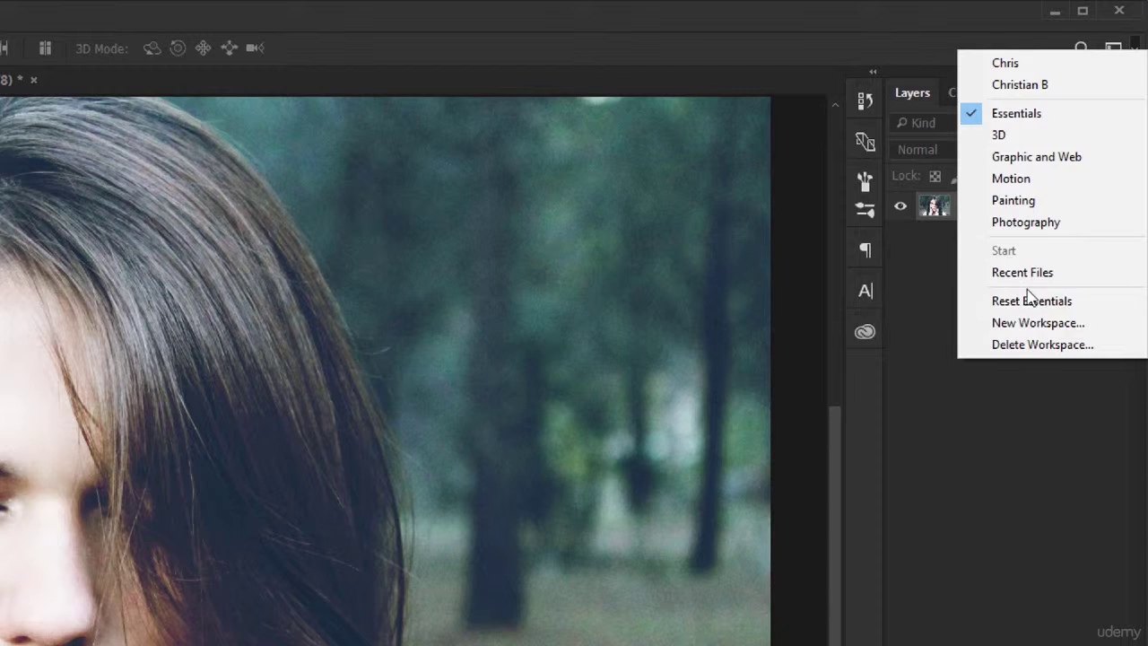
{"action": "left_click", "coordinate": [1096, 302]}
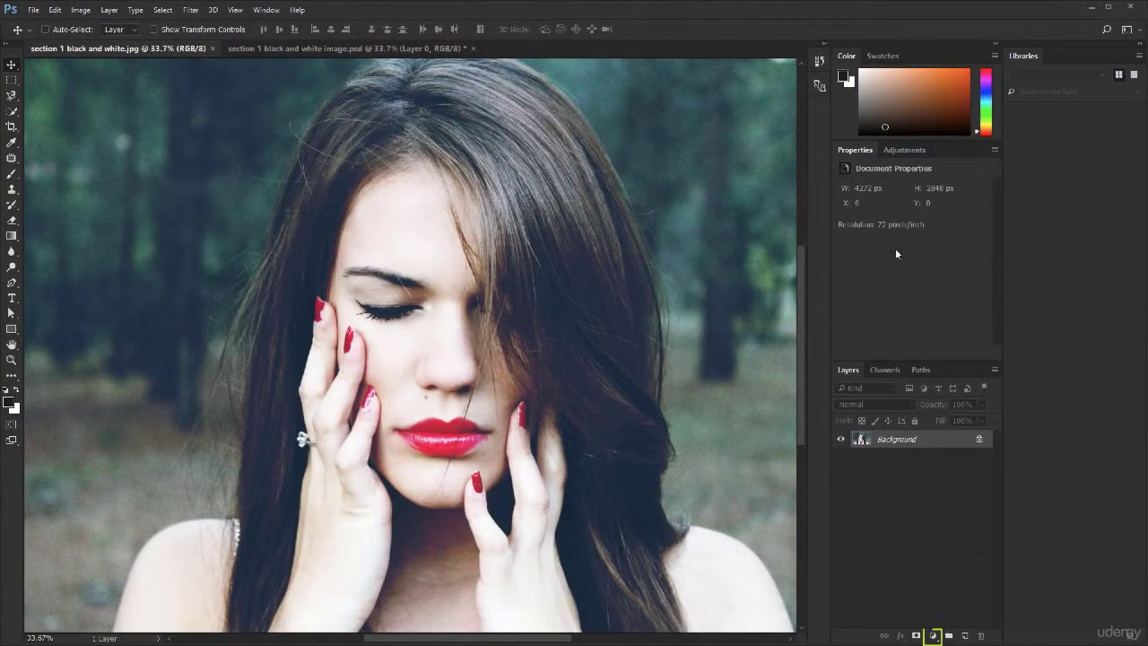
- Add a Black & White adjustment layer above the Background photo and show its color settings
{"action": "left_click", "coordinate": [934, 636]}
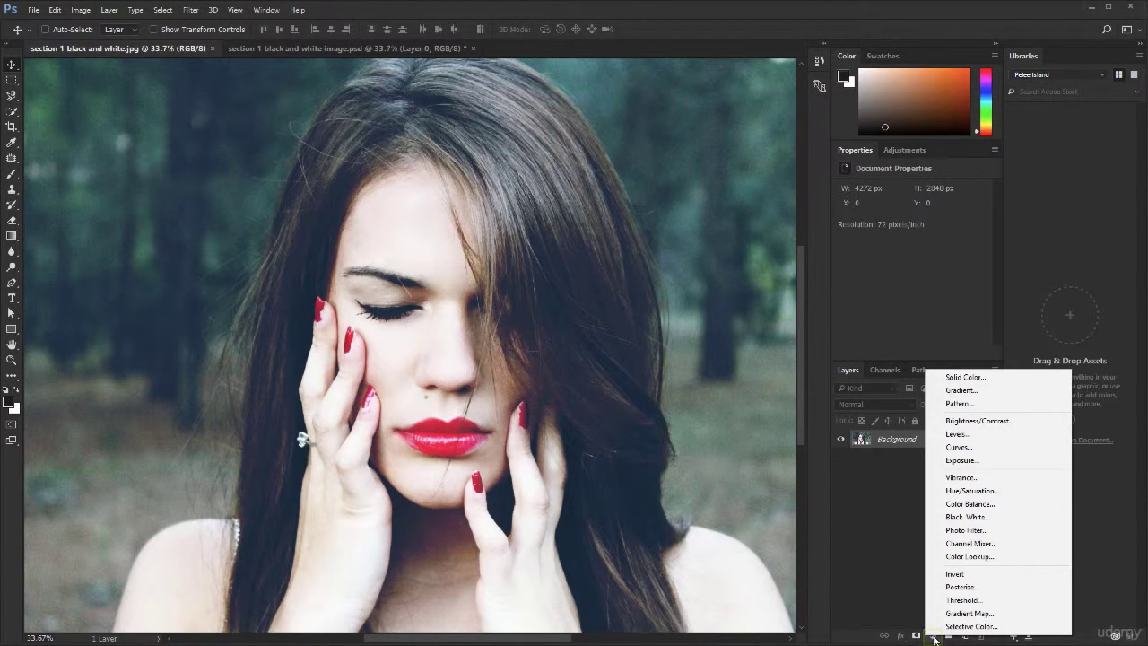
{"action": "left_click", "coordinate": [1014, 518]}
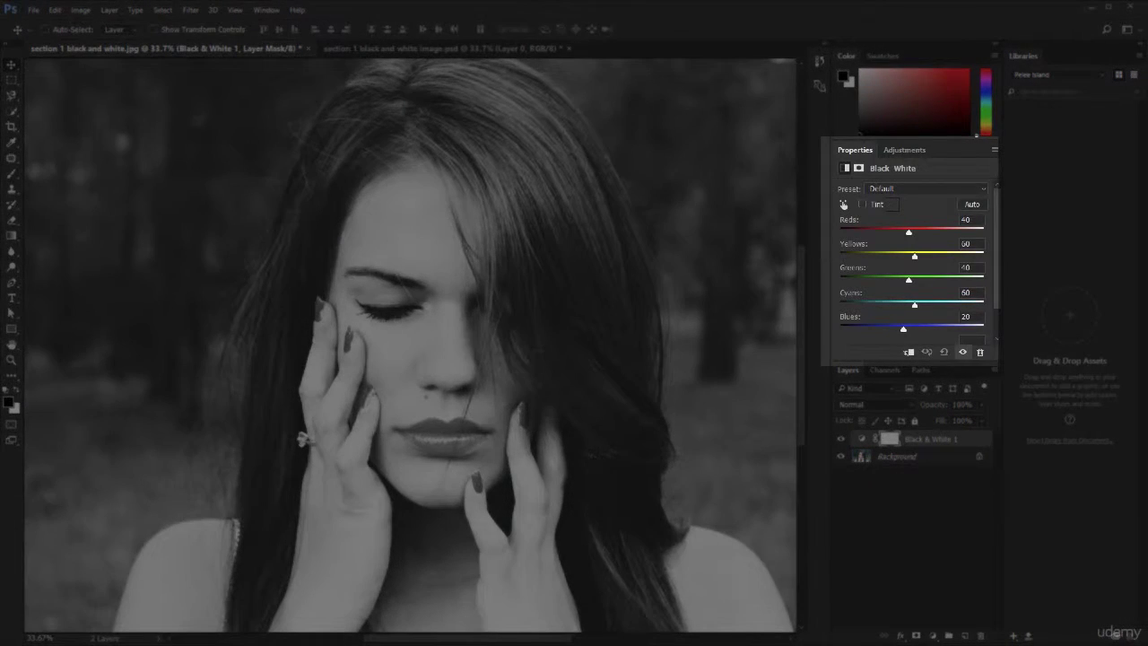
{"action": "left_click", "coordinate": [862, 439]}
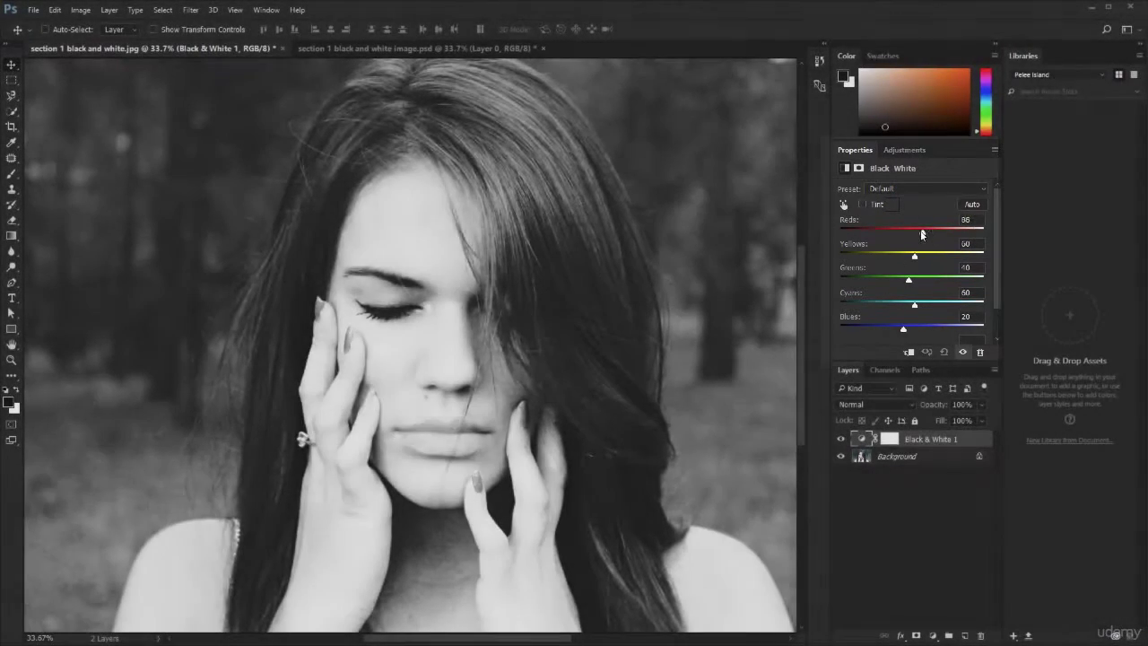
- Try Black & White values of Reds 19, Yellows 54, Cyans -73 and Blues -135
{"action": "left_click_drag", "start_coordinate": [910, 236], "coordinate": [914, 259]}
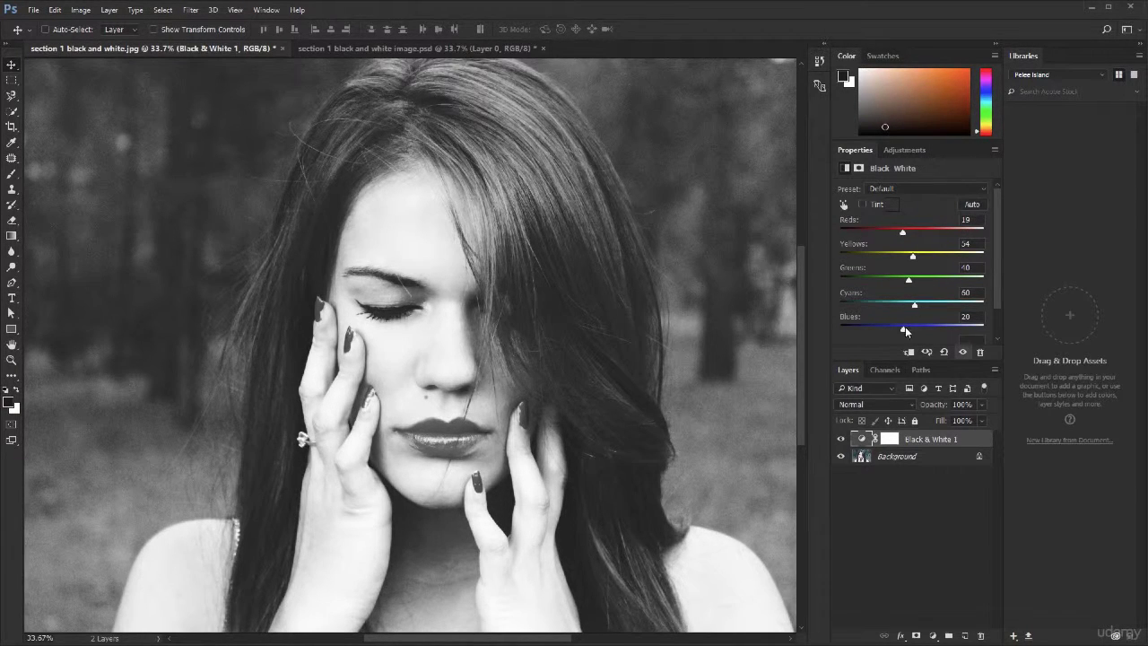
{"action": "left_click_drag", "start_coordinate": [904, 331], "coordinate": [855, 330]}
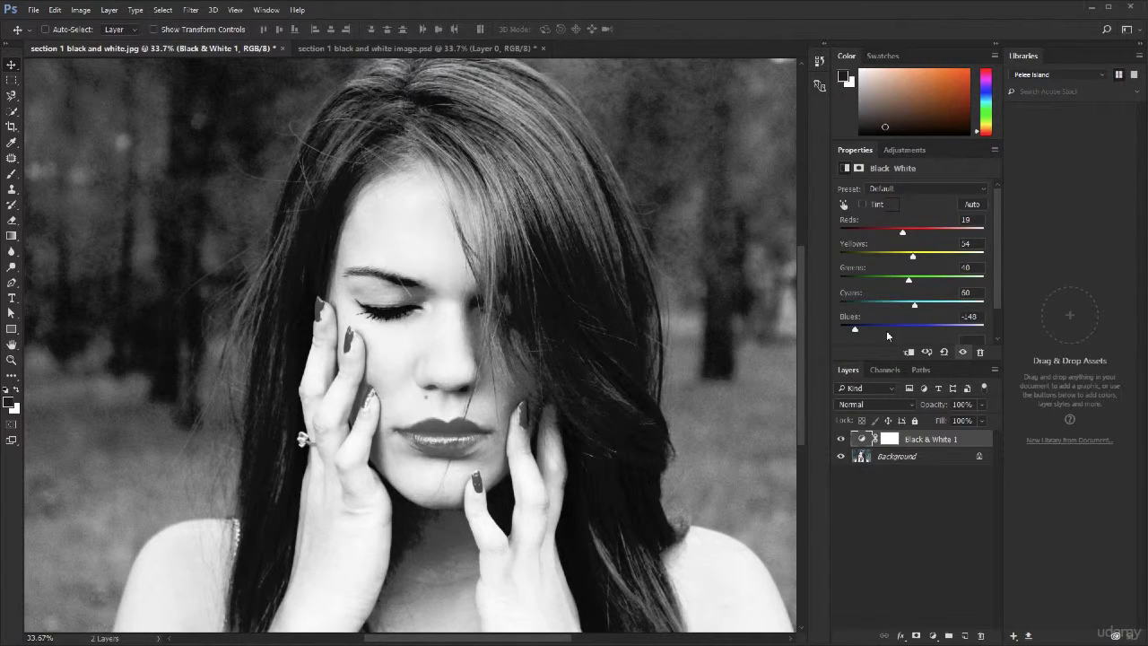
{"action": "left_click_drag", "start_coordinate": [905, 333], "coordinate": [858, 329]}
{"action": "left_click_drag", "start_coordinate": [915, 305], "coordinate": [877, 307]}
- Hide and show the Black & White layer to compare the adjustment with the original photo
{"action": "left_click", "coordinate": [841, 439]}
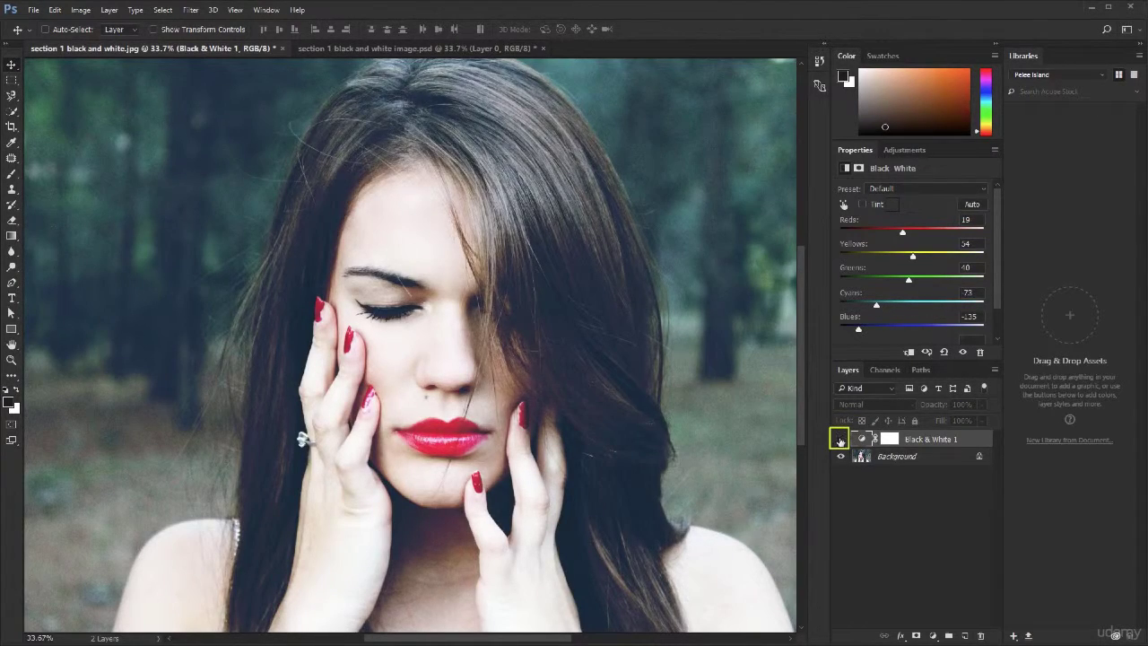
{"action": "left_click", "coordinate": [841, 439]}
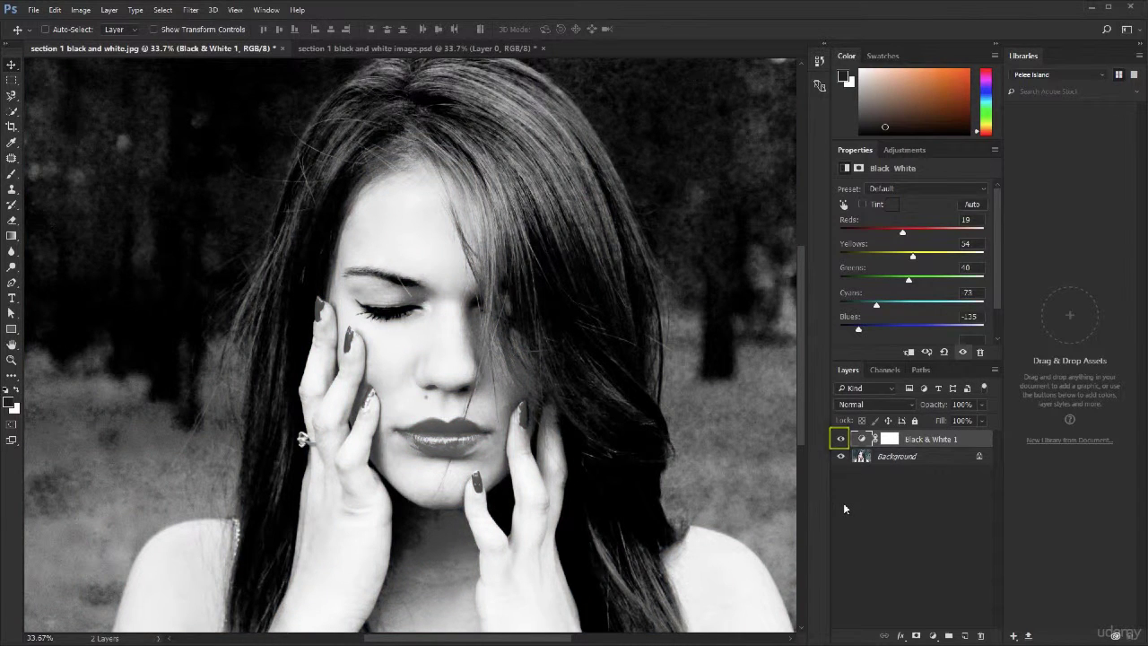
{"action": "left_click", "coordinate": [840, 438]}
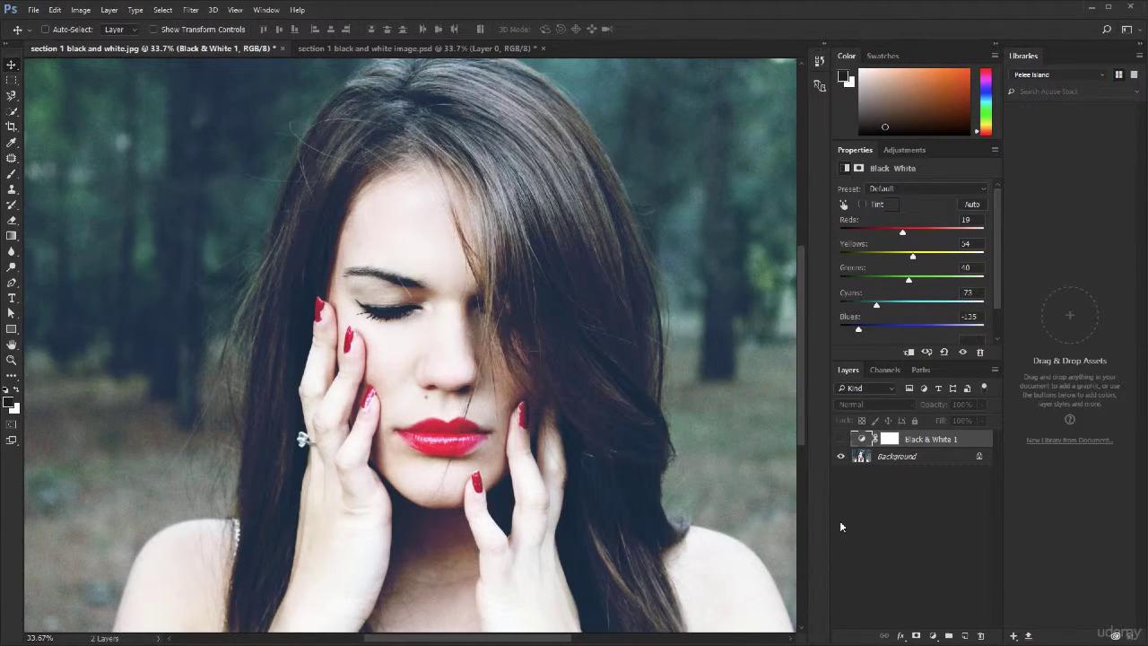
{"action": "left_click", "coordinate": [840, 439]}
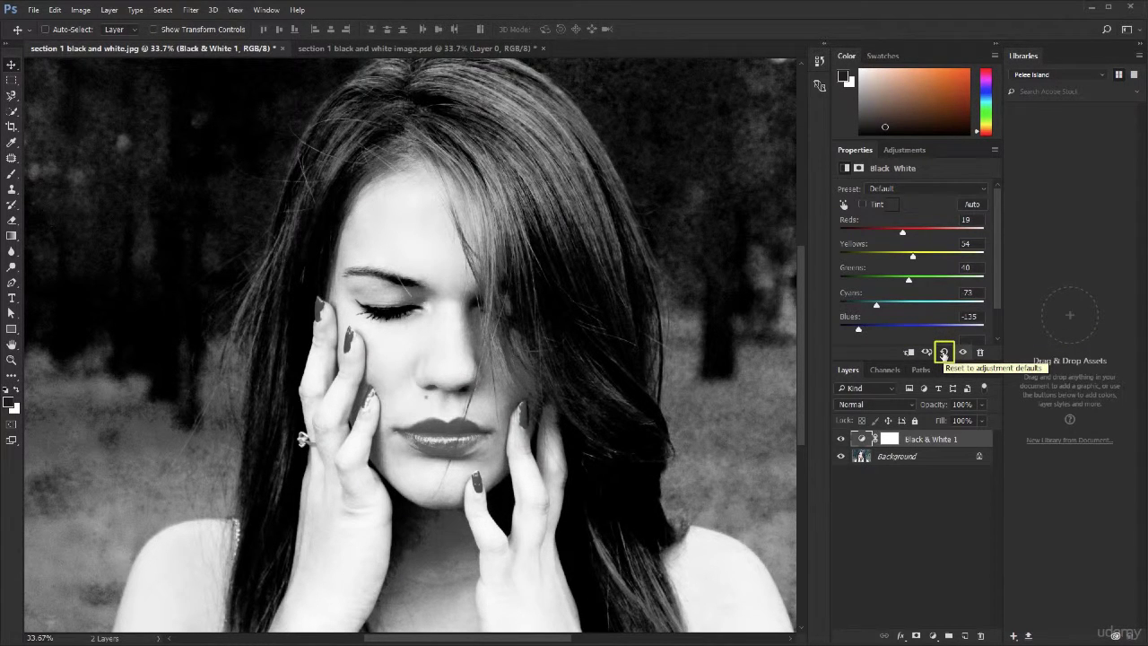
- Reset the Black & White adjustment to its defaults and set Blues to -98 and Magentas to -25
{"action": "left_click", "coordinate": [944, 352]}
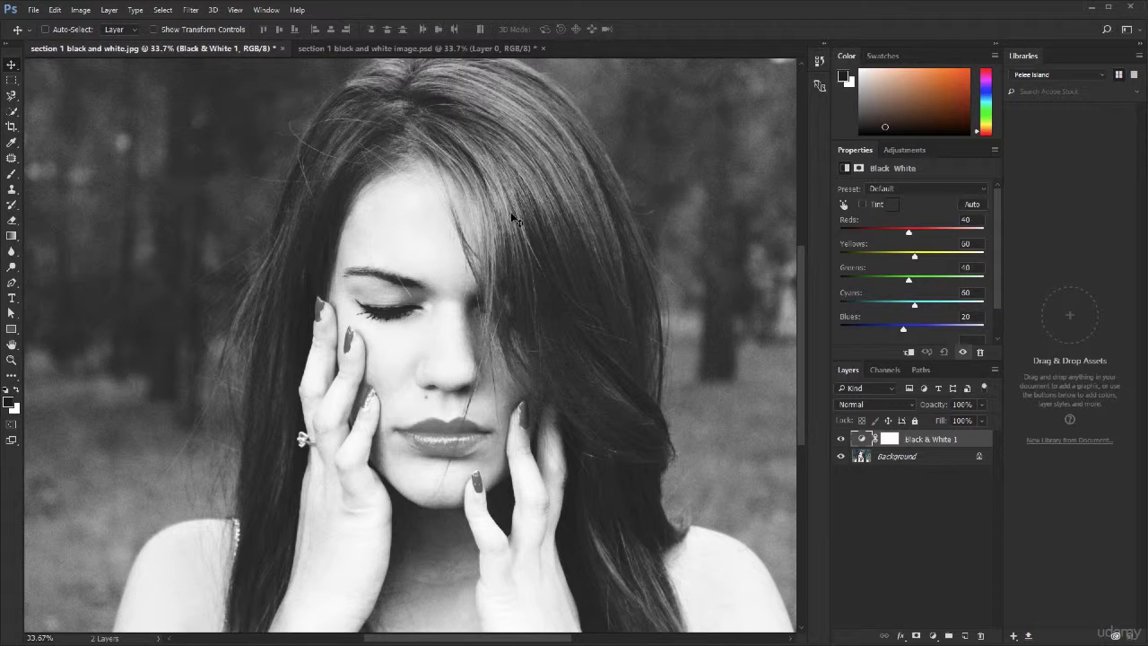
{"action": "left_click_drag", "start_coordinate": [903, 331], "coordinate": [869, 336]}
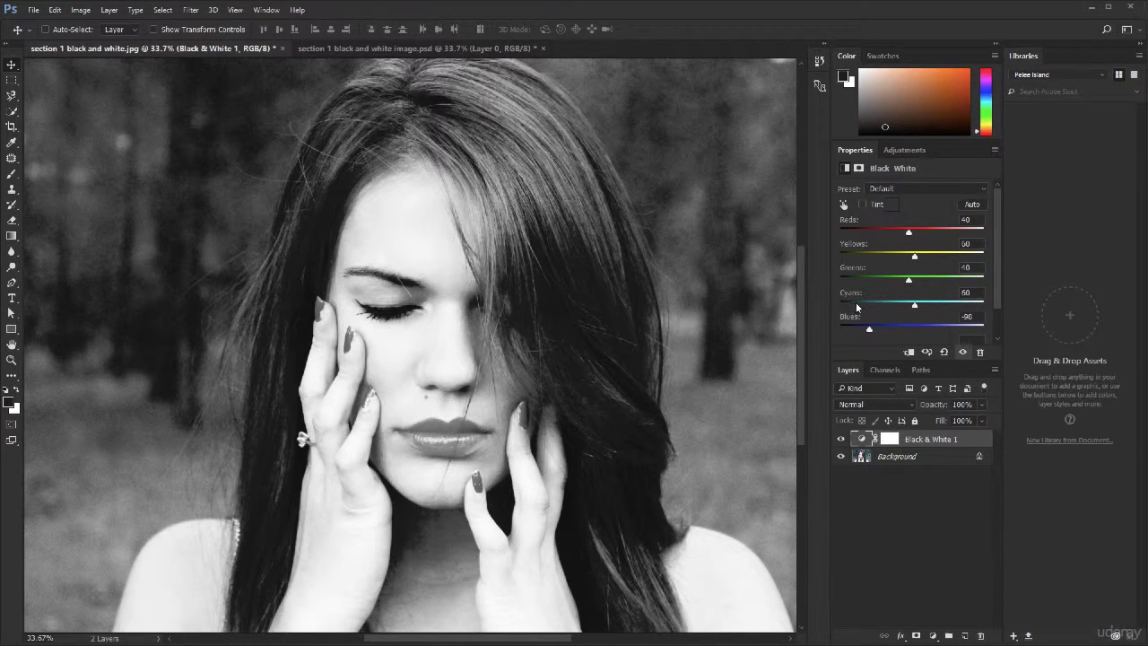
{"action": "scroll", "coordinate": [856, 303], "scroll_direction": "down", "scroll_amount": 1}
{"action": "left_click", "coordinate": [894, 330]}
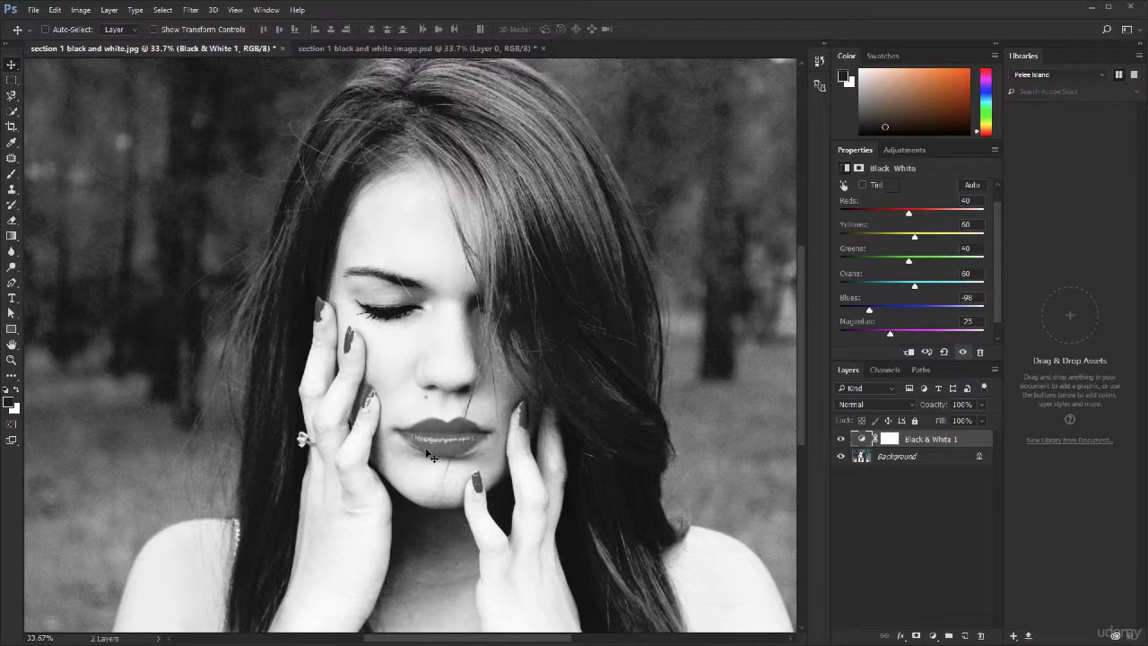
{"action": "left_click", "coordinate": [841, 439]}
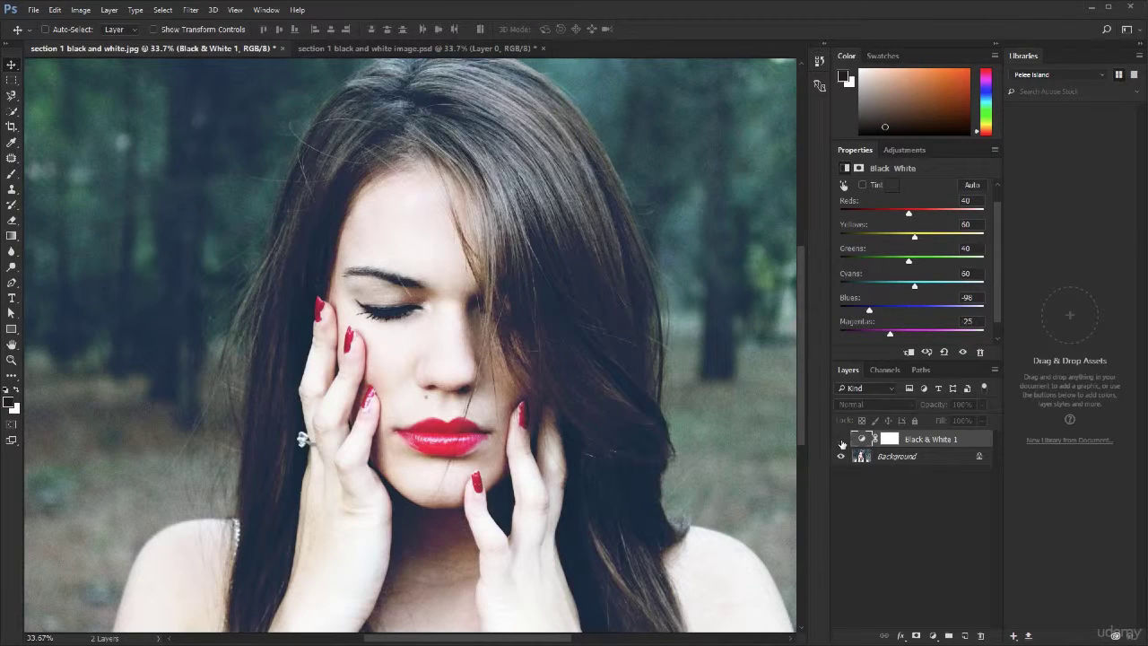
{"action": "left_click", "coordinate": [841, 440]}
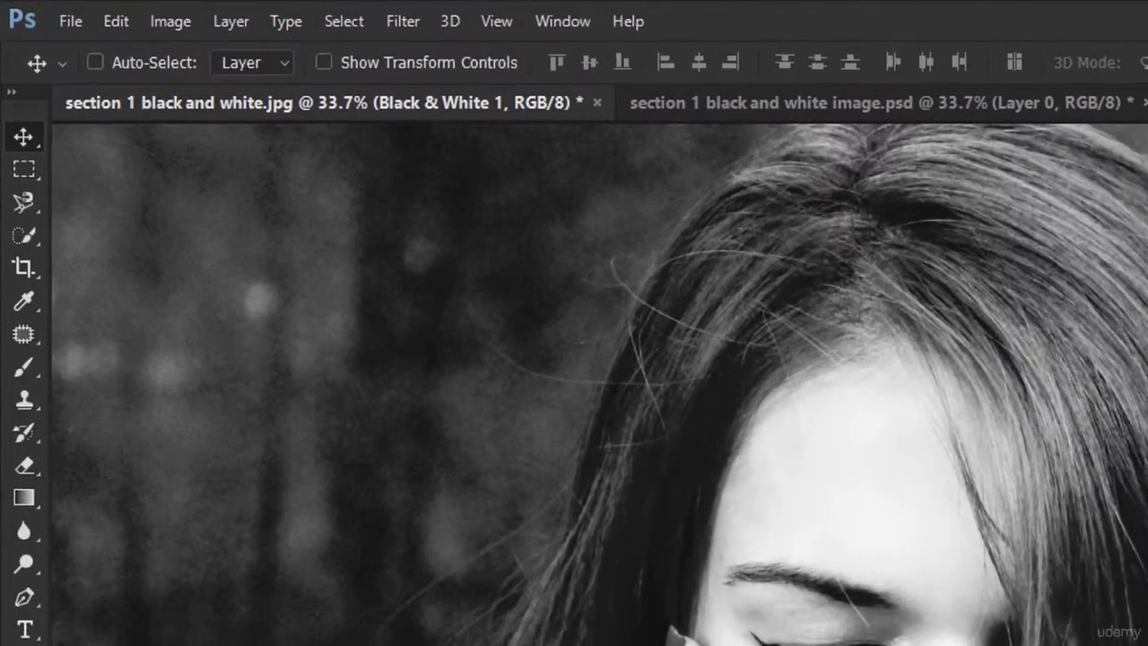
- Activate the Brush Tool and make the Black & White adjustment's layer mask the painting target
{"action": "key", "text": "b"}
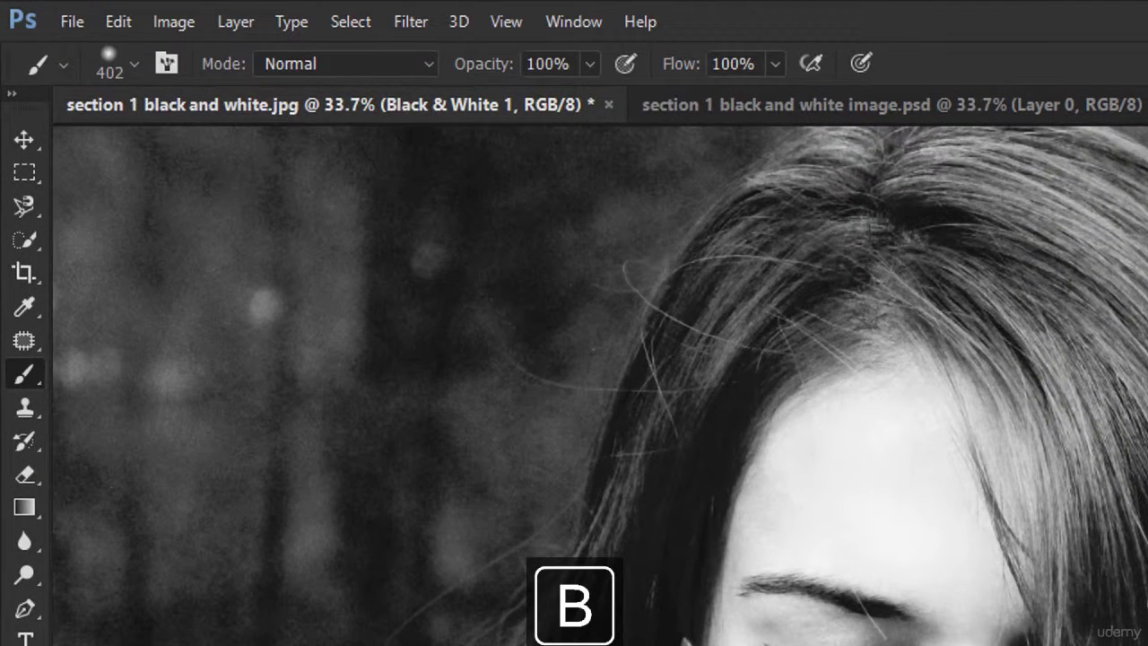
{"action": "right_click", "coordinate": [40, 377]}
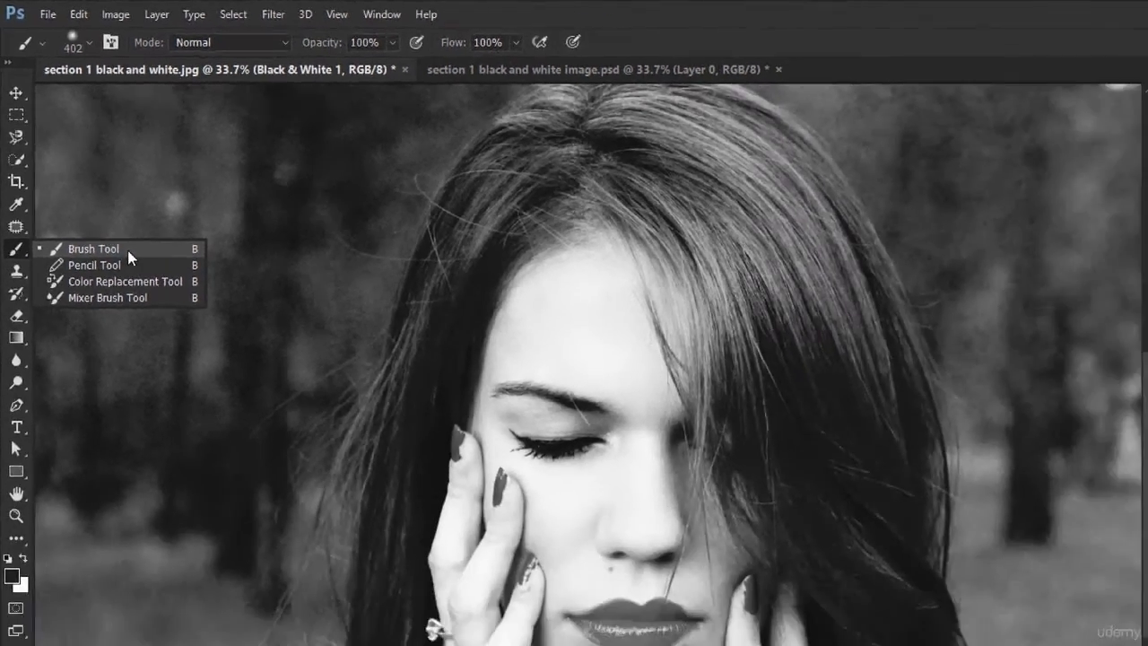
{"action": "left_click", "coordinate": [192, 375]}
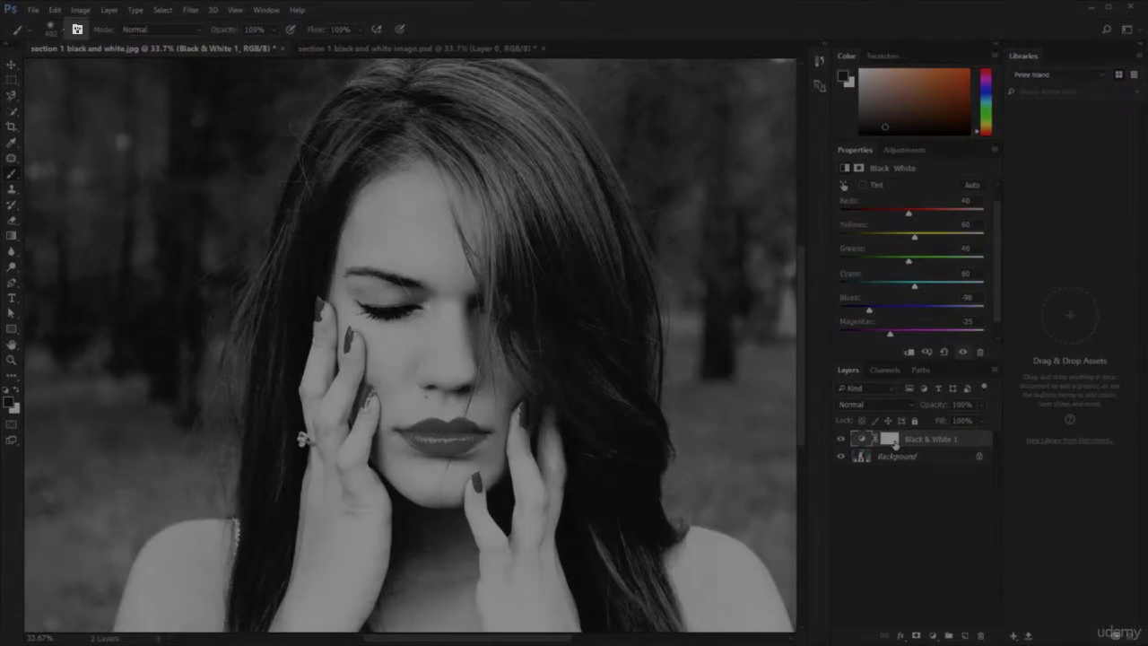
{"action": "left_click", "coordinate": [890, 439]}
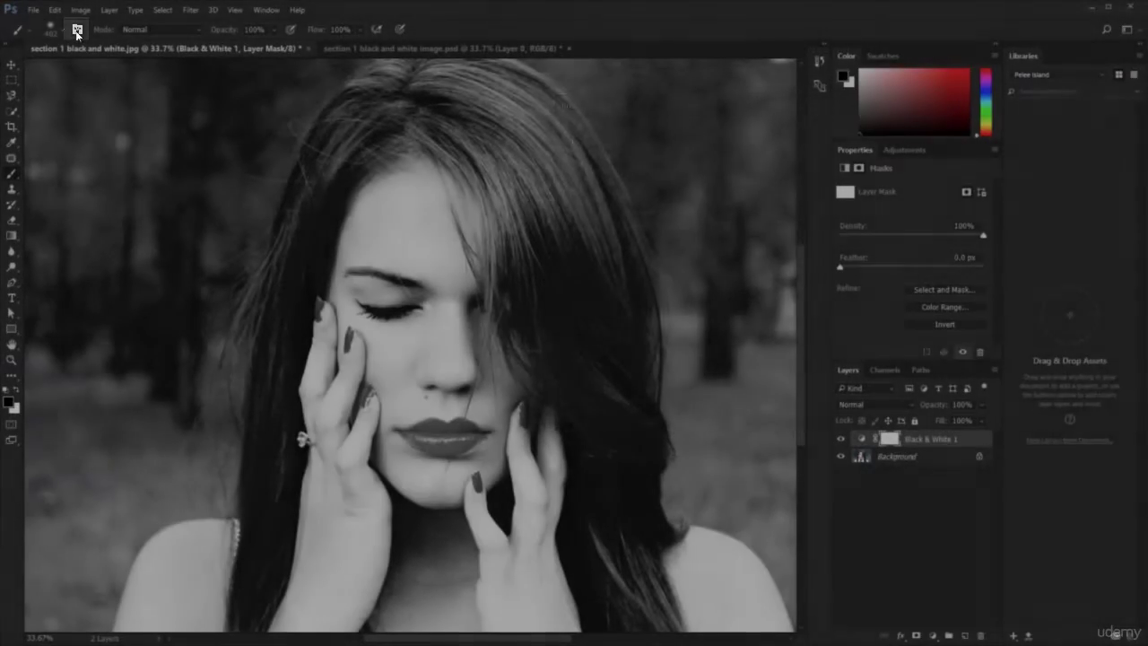
- Choose the soft round 30 px brush tip with 0% hardness and set its size to 60 px
{"action": "left_click", "coordinate": [76, 31]}
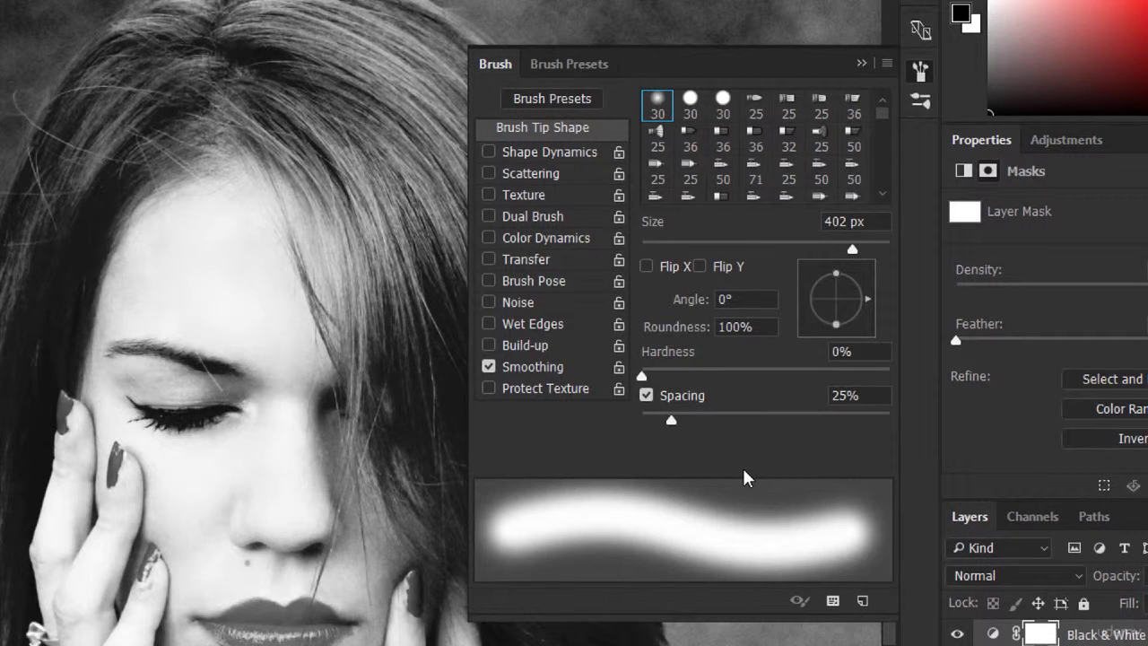
{"action": "left_click", "coordinate": [659, 108]}
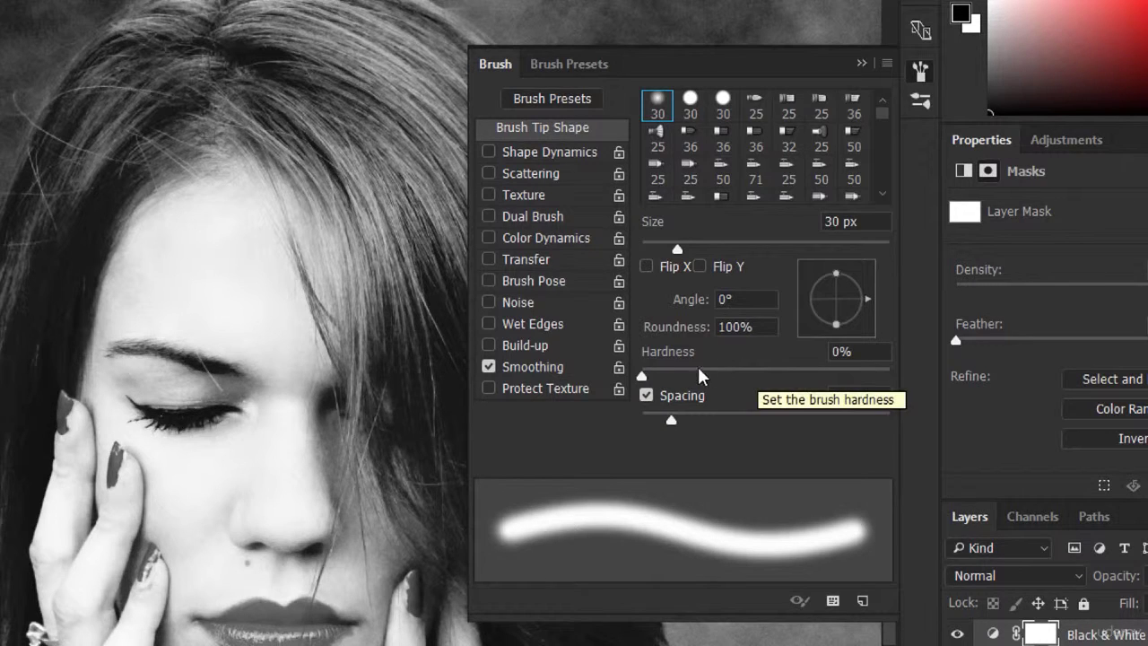
{"action": "left_click", "coordinate": [852, 351]}
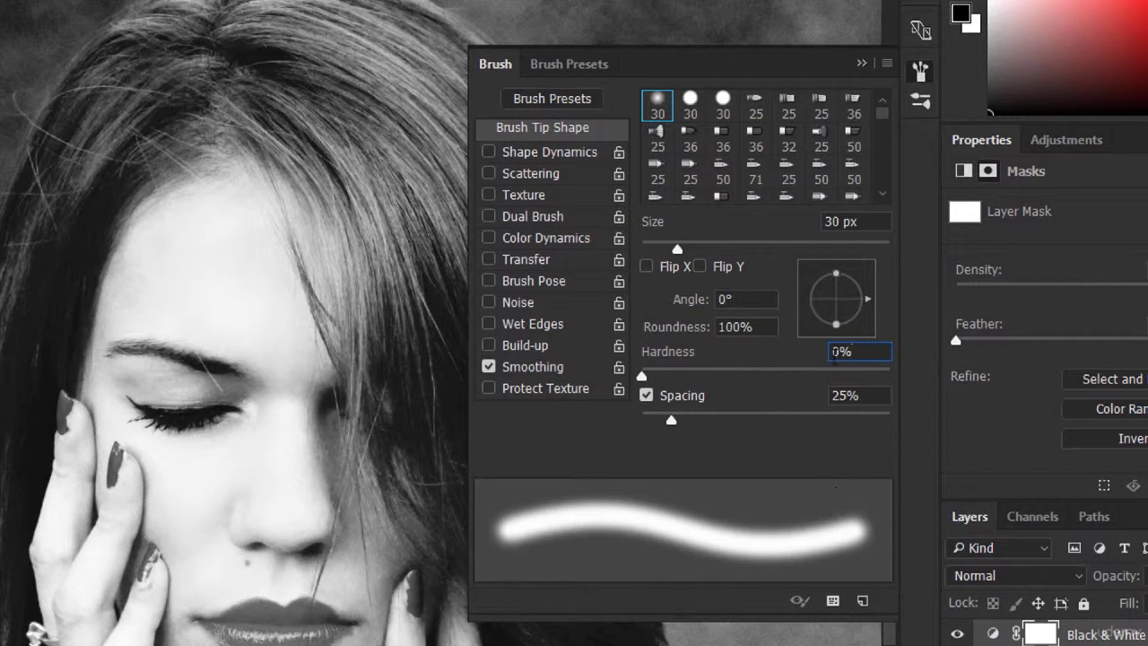
{"action": "left_click", "coordinate": [861, 222]}
{"action": "key", "text": "shift+Up"}
{"action": "key", "text": "shift+Up"}
{"action": "key", "text": "shift+Up"}
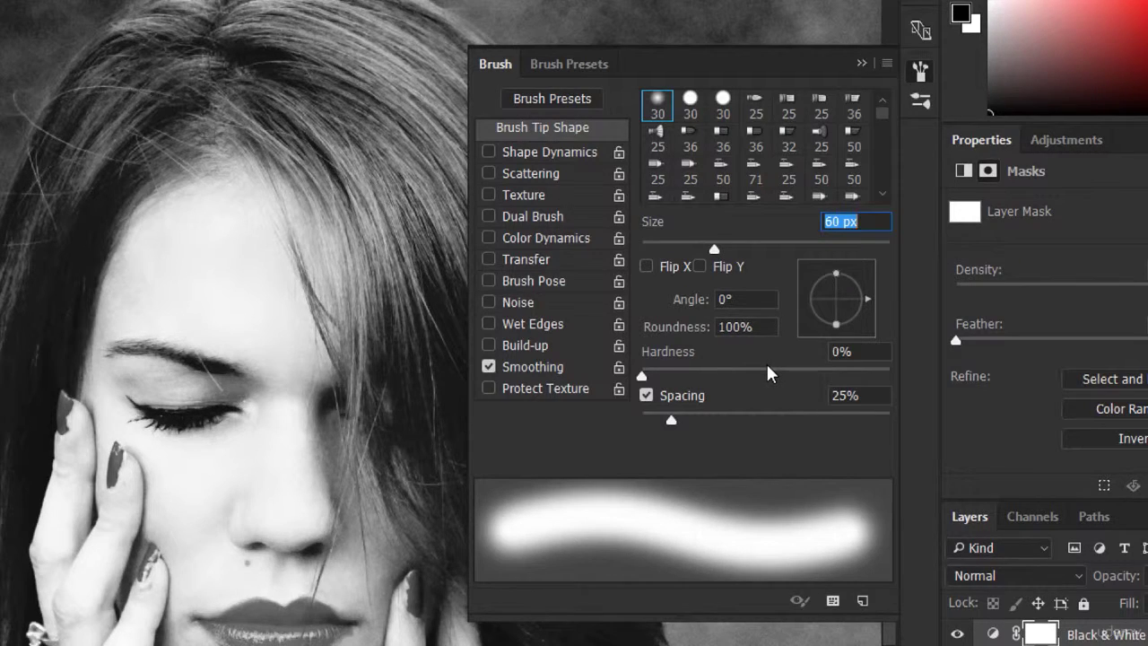
{"action": "left_click", "coordinate": [918, 73]}
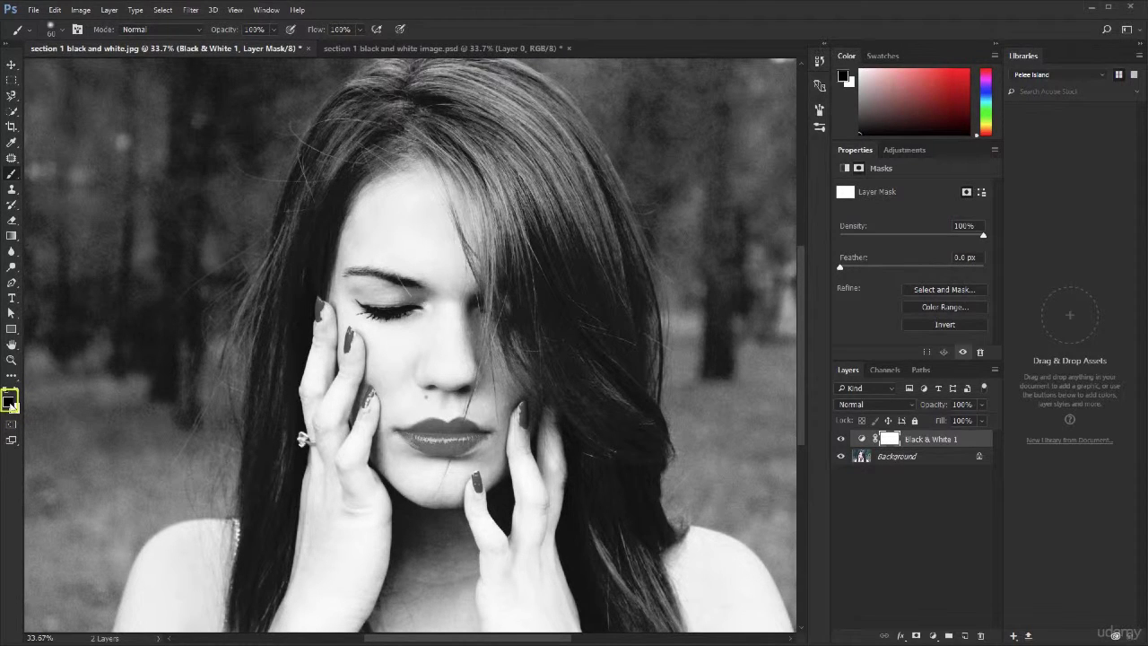
- Paint the Black & White layer mask with black over most of the lips to bring back their red color
{"action": "key", "text": "x"}
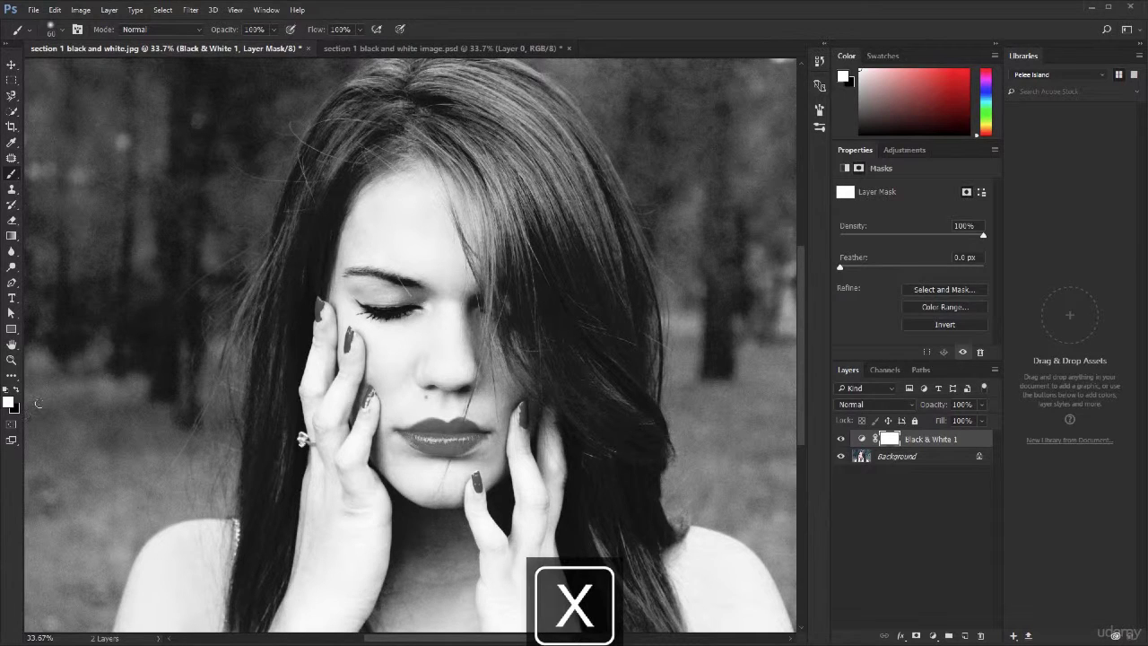
{"action": "key", "text": "x"}
{"action": "key", "text": "z"}
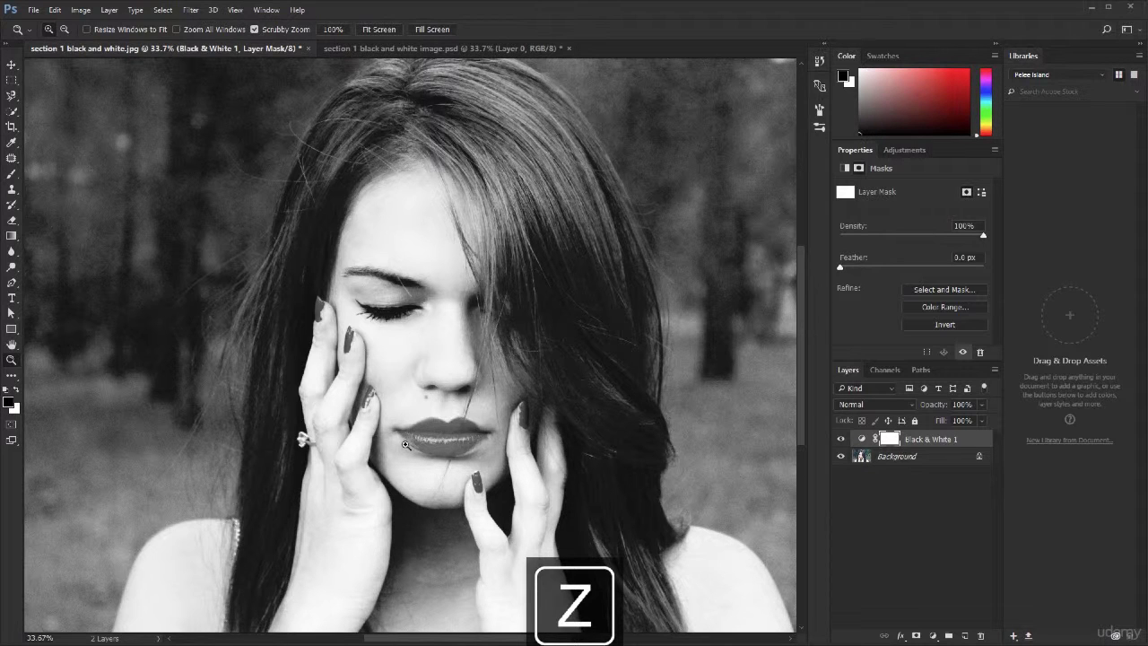
{"action": "left_click_drag", "start_coordinate": [420, 447], "coordinate": [477, 422]}
{"action": "left_click", "coordinate": [477, 422]}
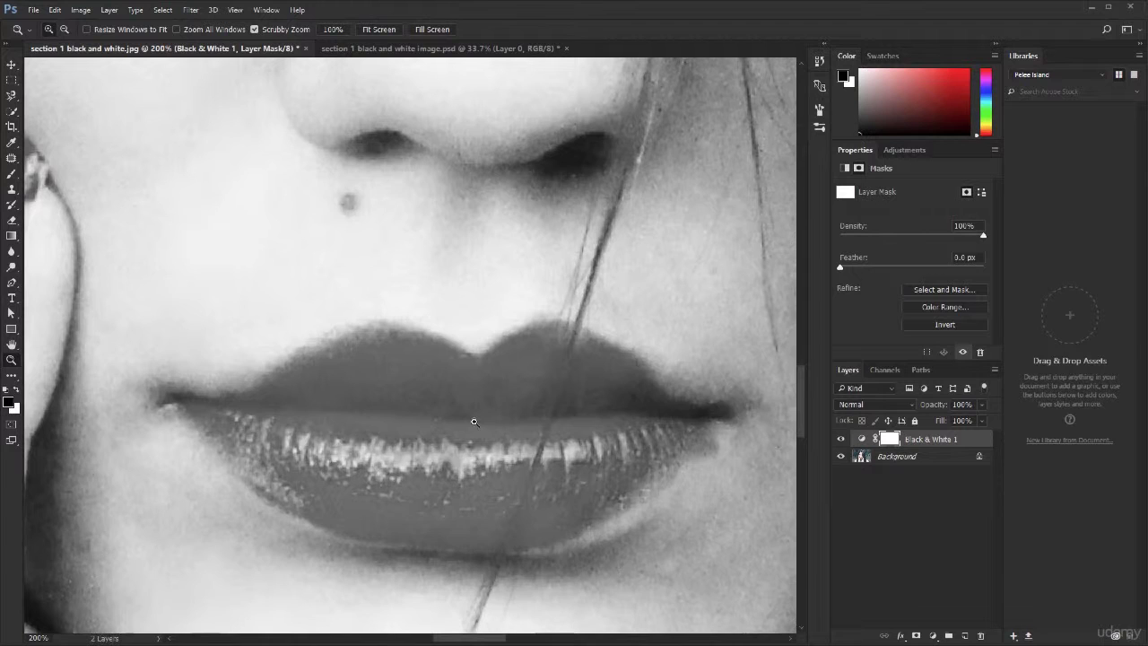
{"action": "key", "text": "b"}
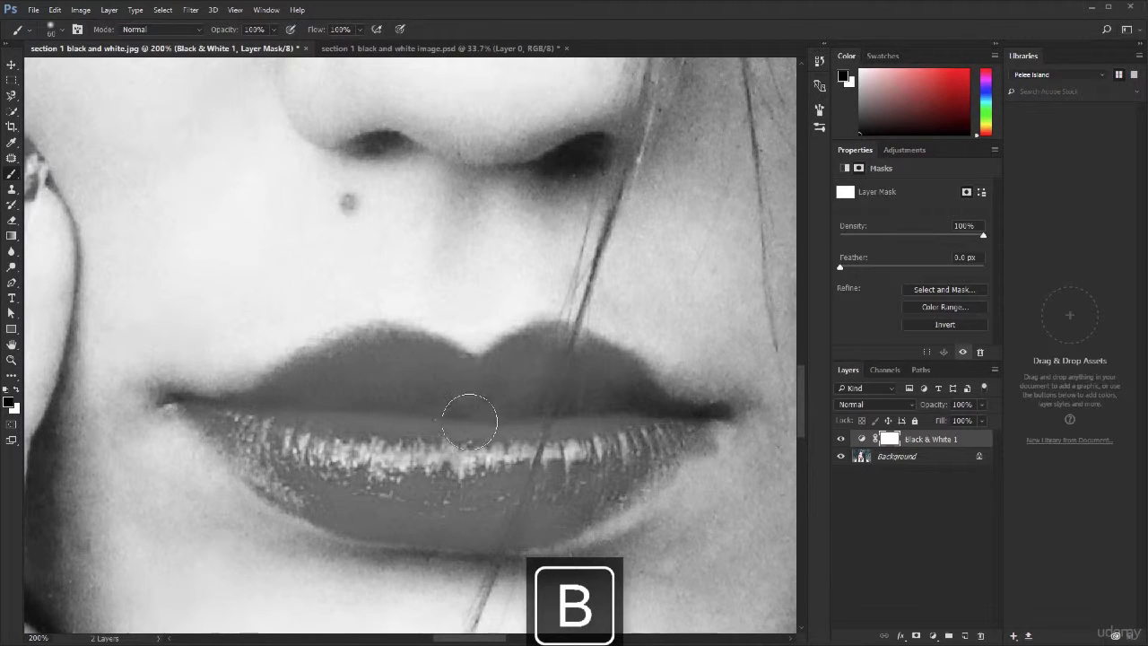
{"action": "left_click", "coordinate": [335, 406]}
{"action": "mouse_move", "coordinate": [334, 406]}
{"action": "left_mouse_down"}
{"action": "mouse_move", "coordinate": [581, 478]}
{"action": "mouse_move", "coordinate": [384, 424]}
{"action": "mouse_move", "coordinate": [598, 459]}
{"action": "mouse_move", "coordinate": [566, 400]}
{"action": "mouse_move", "coordinate": [506, 401]}
{"action": "mouse_move", "coordinate": [561, 365]}
{"action": "mouse_move", "coordinate": [506, 380]}
{"action": "mouse_move", "coordinate": [528, 360]}
{"action": "mouse_move", "coordinate": [581, 360]}
{"action": "mouse_move", "coordinate": [628, 401]}
{"action": "mouse_move", "coordinate": [445, 385]}
{"action": "mouse_move", "coordinate": [395, 367]}
{"action": "mouse_move", "coordinate": [289, 402]}
{"action": "left_mouse_up"}
{"action": "mouse_move", "coordinate": [424, 368]}
{"action": "left_mouse_down"}
{"action": "mouse_move", "coordinate": [254, 406]}
{"action": "mouse_move", "coordinate": [242, 433]}
{"action": "mouse_move", "coordinate": [387, 488]}
{"action": "mouse_move", "coordinate": [452, 461]}
{"action": "mouse_move", "coordinate": [288, 422]}
{"action": "mouse_move", "coordinate": [419, 499]}
{"action": "mouse_move", "coordinate": [315, 475]}
{"action": "mouse_move", "coordinate": [195, 413]}
{"action": "mouse_move", "coordinate": [296, 470]}
{"action": "mouse_move", "coordinate": [141, 330]}
{"action": "mouse_move", "coordinate": [181, 378]}
{"action": "mouse_move", "coordinate": [210, 247]}
{"action": "mouse_move", "coordinate": [143, 283]}
{"action": "mouse_move", "coordinate": [253, 404]}
{"action": "left_mouse_up"}
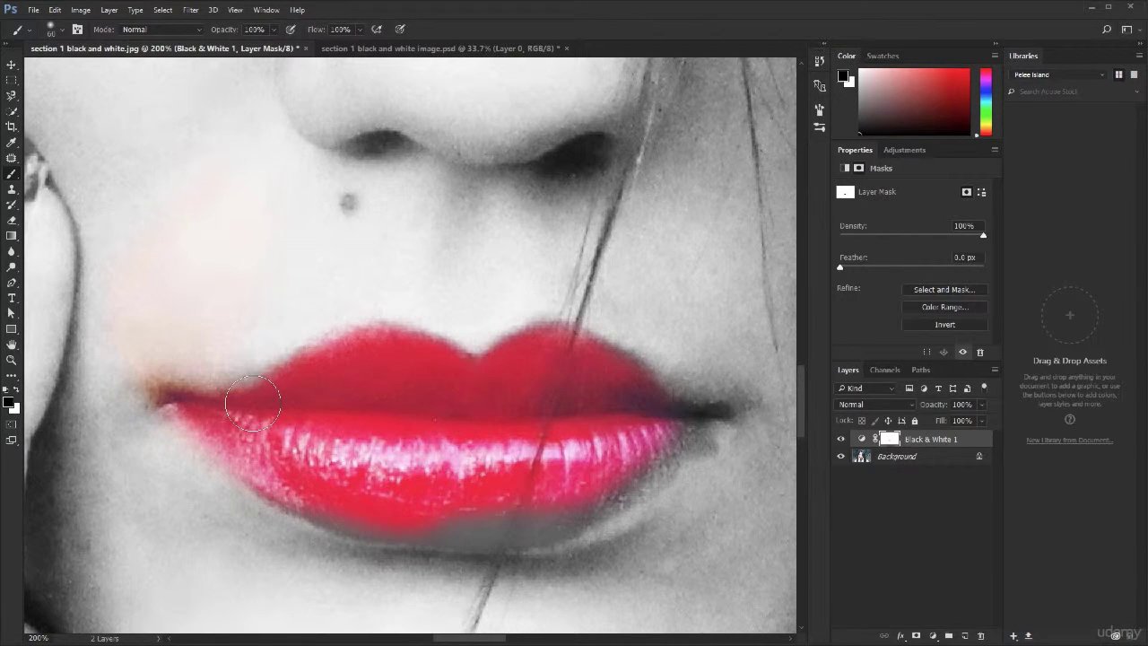
- Paint the mask white over the color spill on the cheek, and black over the uncolored lower and right parts of the lips
{"action": "key", "text": "x"}
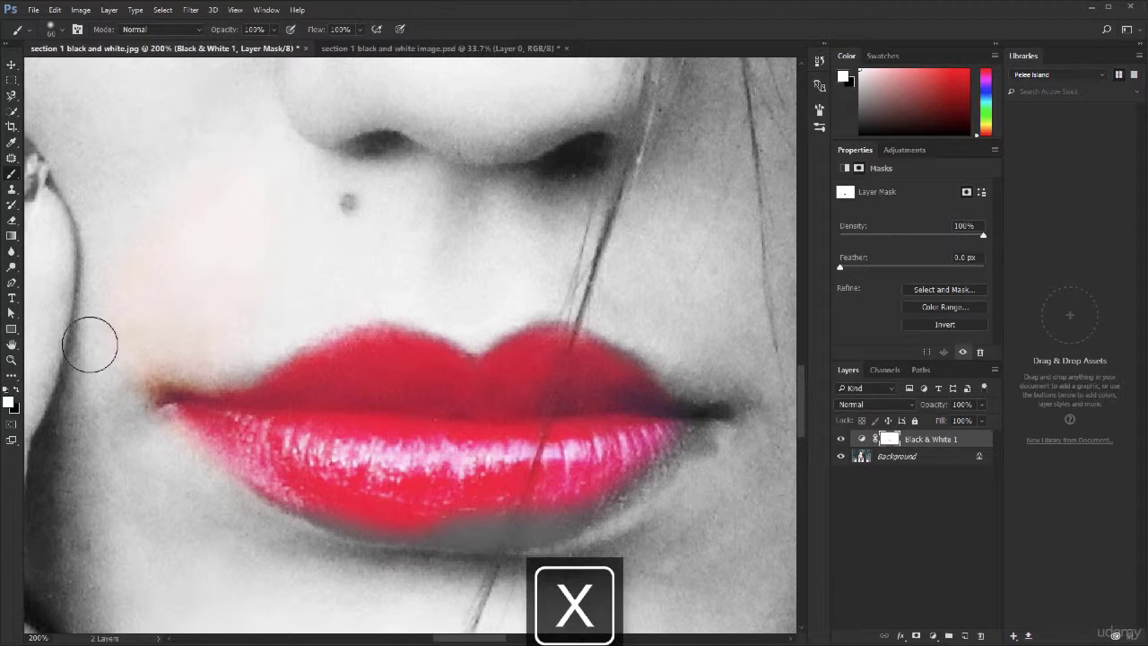
{"action": "mouse_move", "coordinate": [202, 208]}
{"action": "left_mouse_down"}
{"action": "mouse_move", "coordinate": [140, 242]}
{"action": "mouse_move", "coordinate": [117, 290]}
{"action": "mouse_move", "coordinate": [129, 305]}
{"action": "mouse_move", "coordinate": [123, 334]}
{"action": "mouse_move", "coordinate": [148, 340]}
{"action": "mouse_move", "coordinate": [133, 349]}
{"action": "mouse_move", "coordinate": [206, 312]}
{"action": "mouse_move", "coordinate": [118, 389]}
{"action": "mouse_move", "coordinate": [149, 351]}
{"action": "left_mouse_up"}
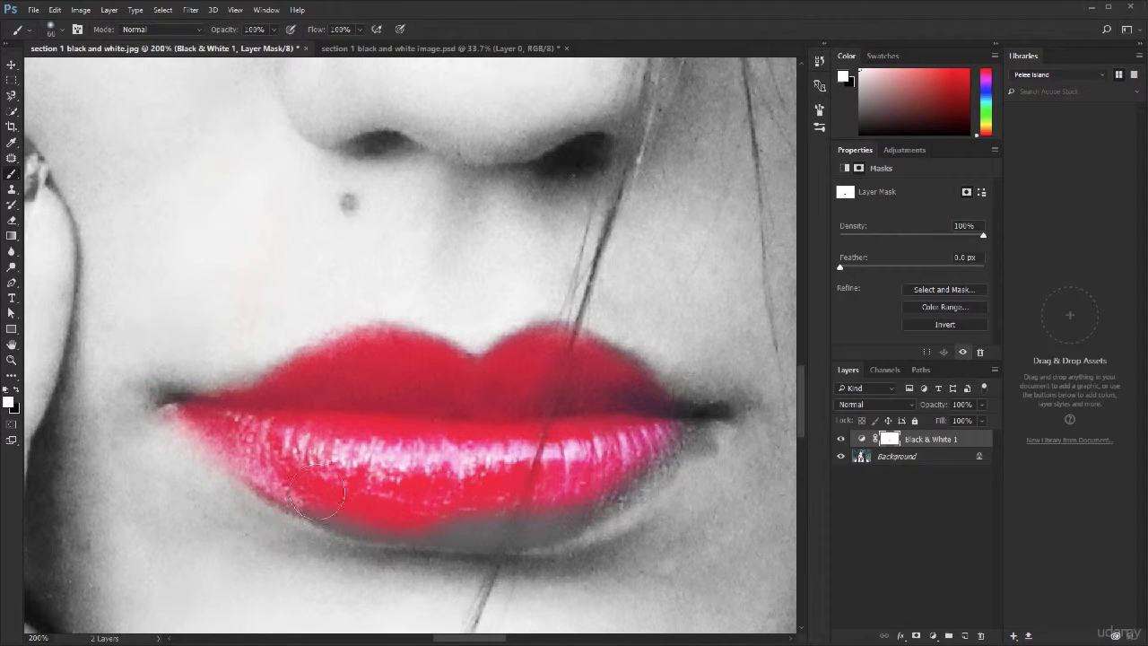
{"action": "key", "text": "x"}
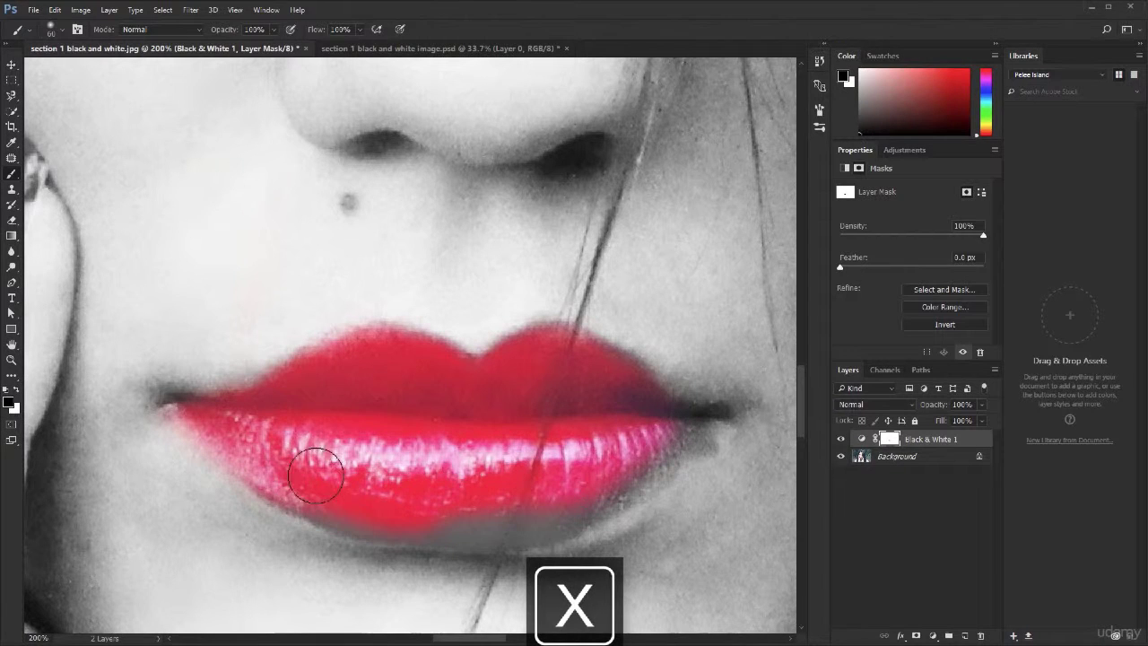
{"action": "mouse_move", "coordinate": [316, 476]}
{"action": "left_mouse_down"}
{"action": "mouse_move", "coordinate": [480, 512]}
{"action": "mouse_move", "coordinate": [558, 485]}
{"action": "mouse_move", "coordinate": [490, 520]}
{"action": "mouse_move", "coordinate": [545, 520]}
{"action": "mouse_move", "coordinate": [692, 412]}
{"action": "mouse_move", "coordinate": [605, 460]}
{"action": "mouse_move", "coordinate": [680, 410]}
{"action": "mouse_move", "coordinate": [586, 405]}
{"action": "mouse_move", "coordinate": [578, 476]}
{"action": "mouse_move", "coordinate": [420, 489]}
{"action": "mouse_move", "coordinate": [304, 467]}
{"action": "left_mouse_up"}
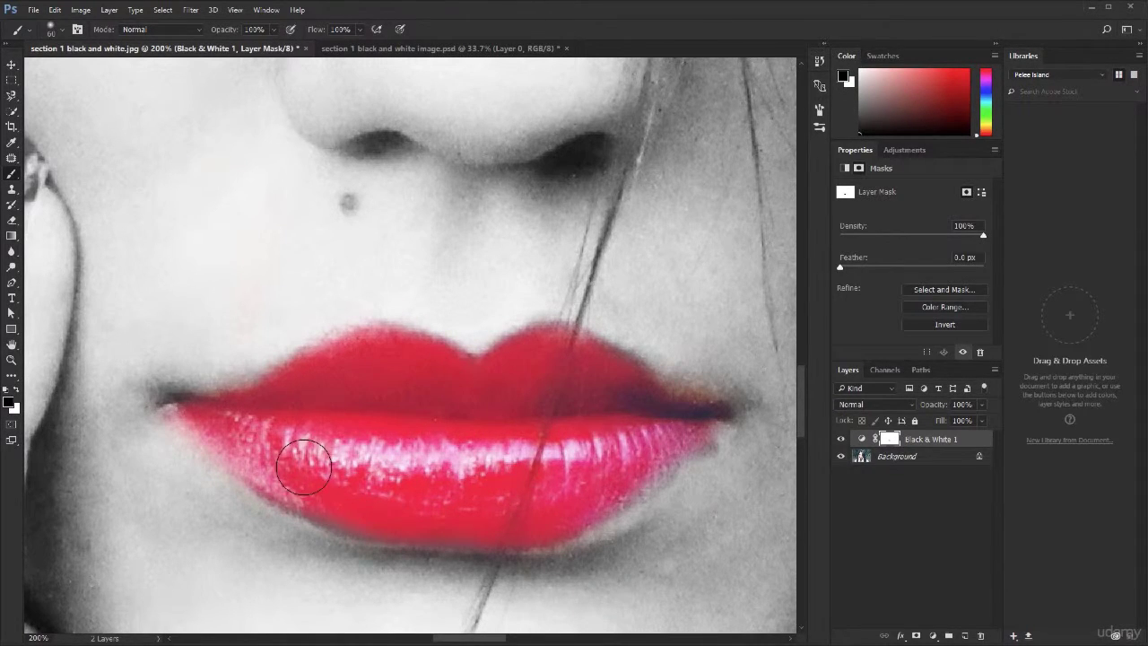
- Touch up the left mouth corner and lip edges in black with a smaller brush, fit the image on screen, and activate the Move Tool
{"action": "key", "text": "bracketleft"}
{"action": "key", "text": "bracketleft"}
{"action": "key", "text": "bracketleft"}
{"action": "key", "text": "bracketleft"}
{"action": "key", "text": "bracketleft"}
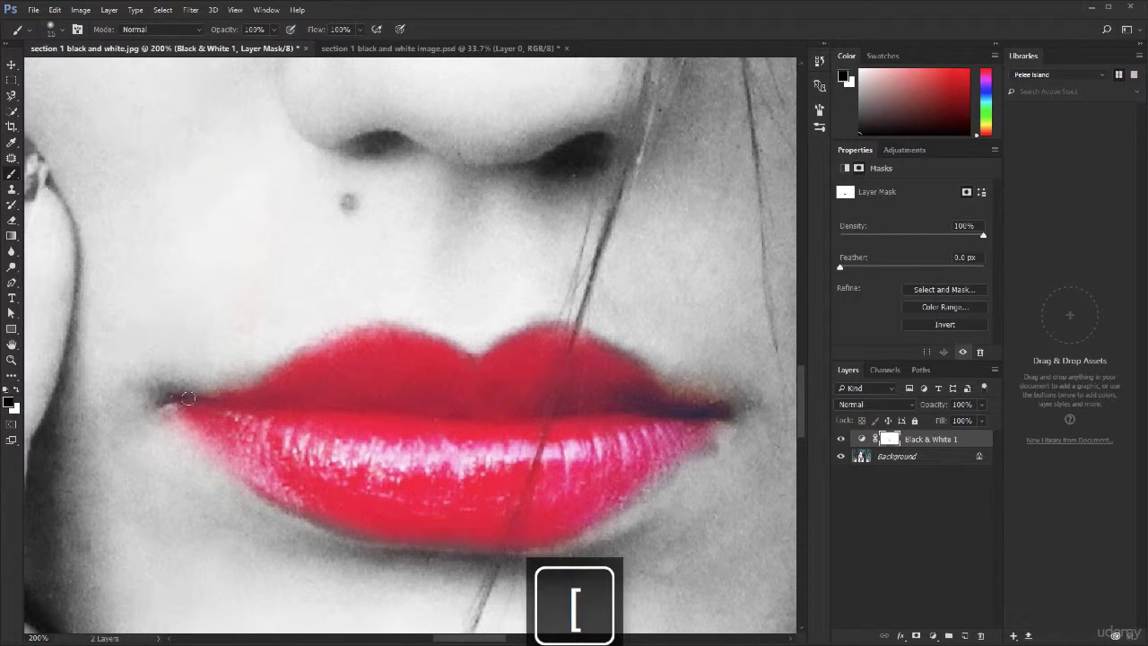
{"action": "left_click_drag", "start_coordinate": [188, 399], "coordinate": [176, 396]}
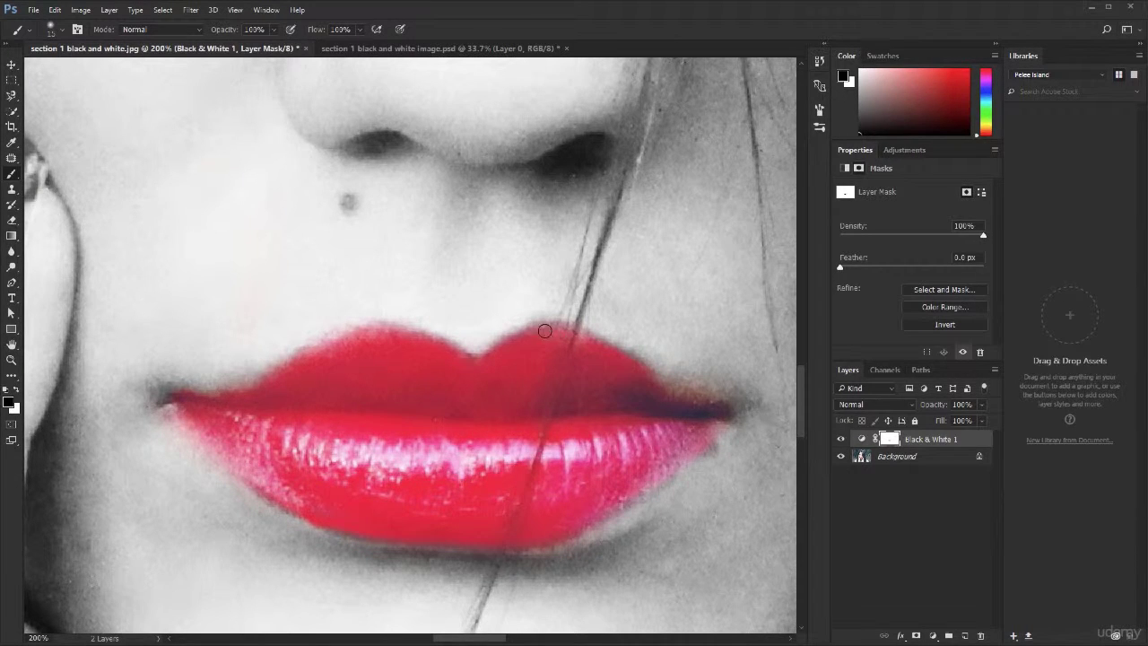
{"action": "key", "text": "ctrl+0"}
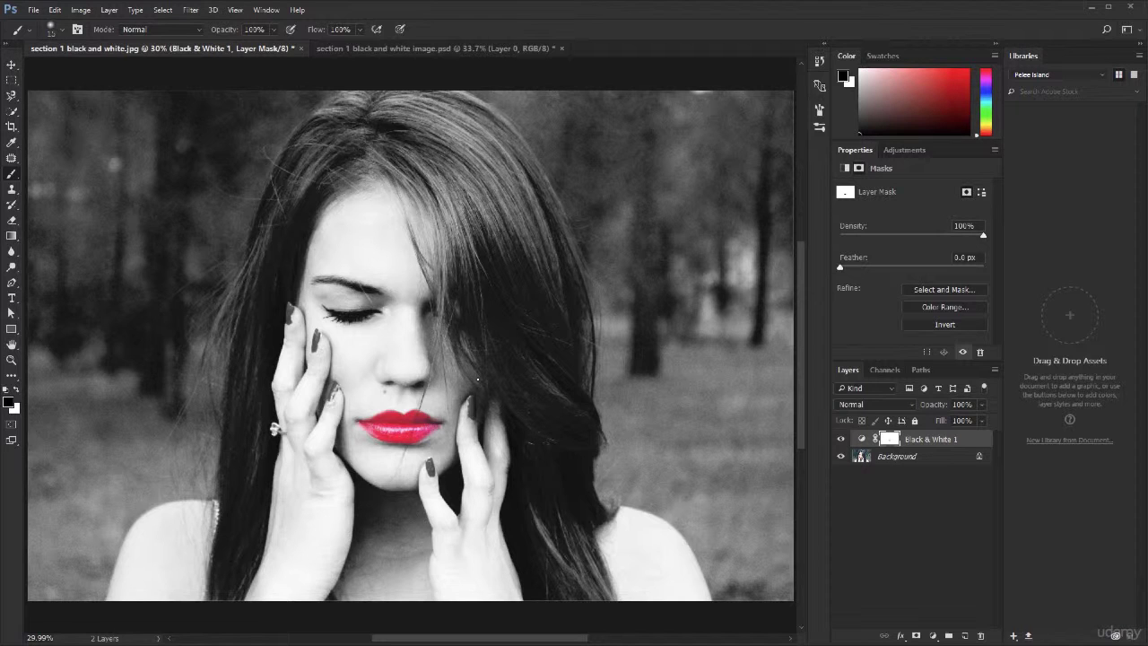
{"action": "key", "text": "v"}
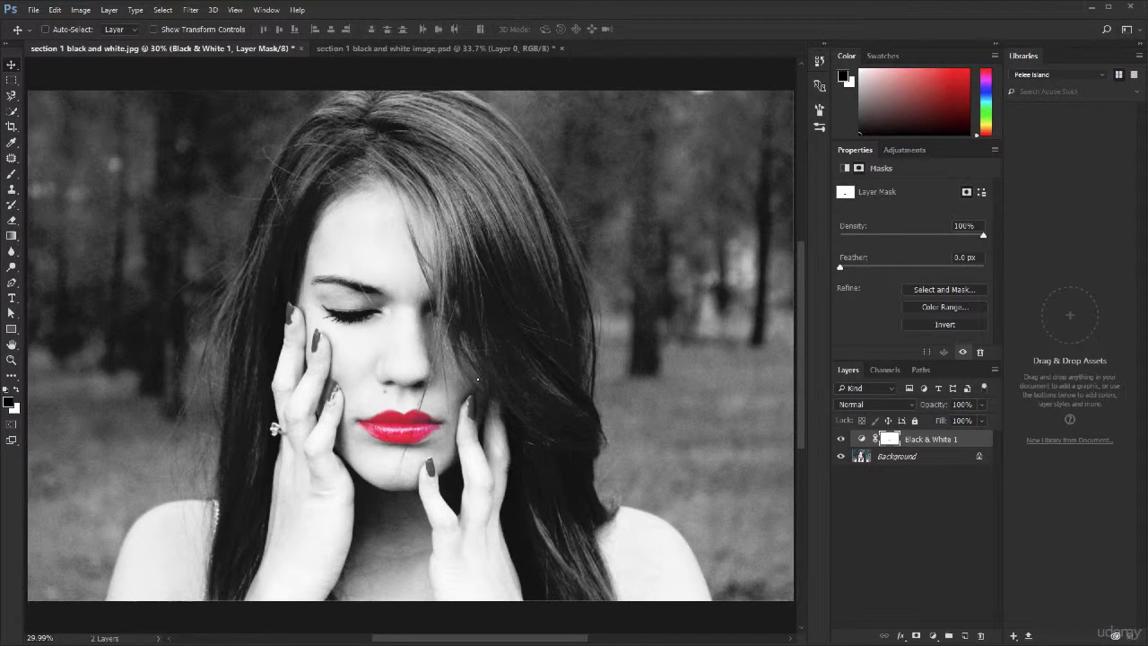